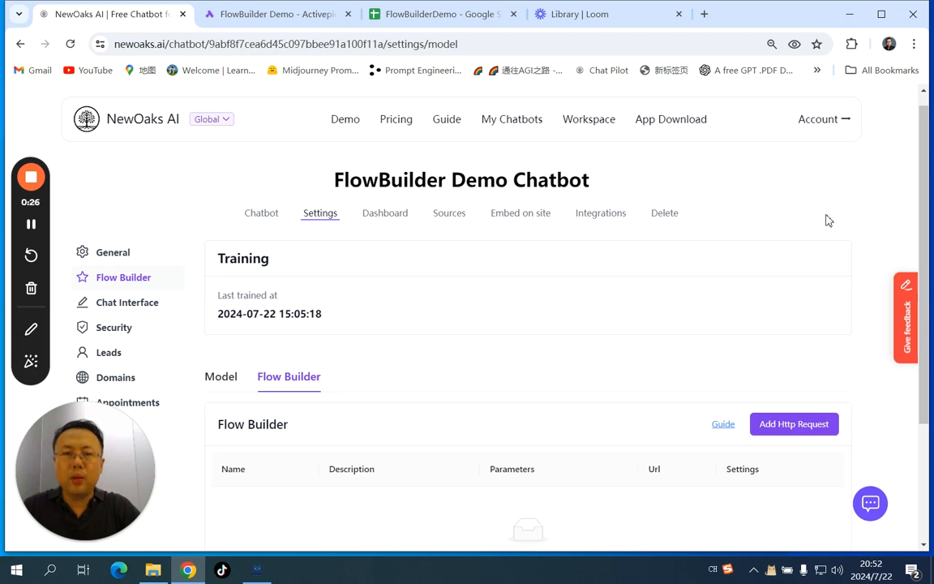
# Step: Start a new HTTP request in Flow Builder from the get_order_details function template and review its form
pyautogui.scroll(-1, 826, 221)
pyautogui.scroll(1, 826, 220)
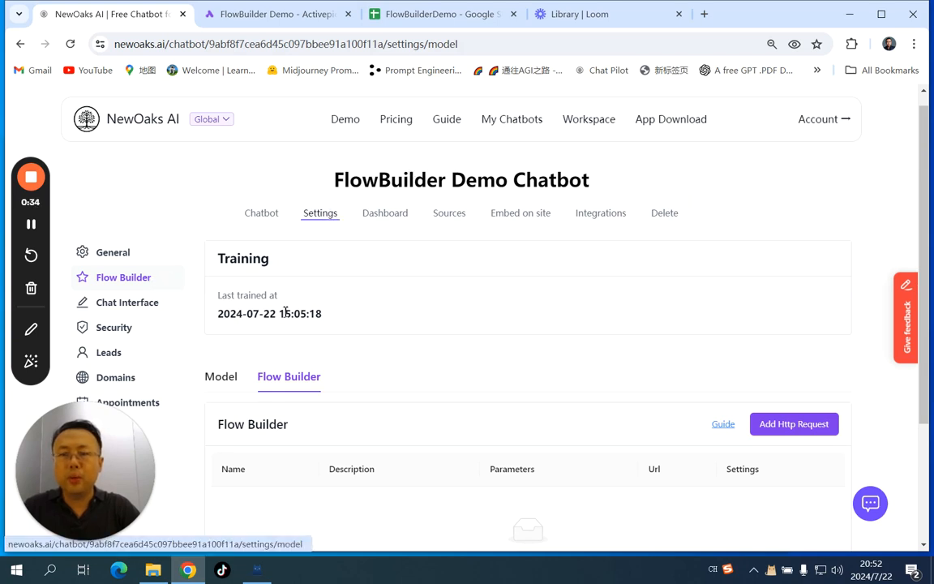
pyautogui.scroll(-2, 380, 354)
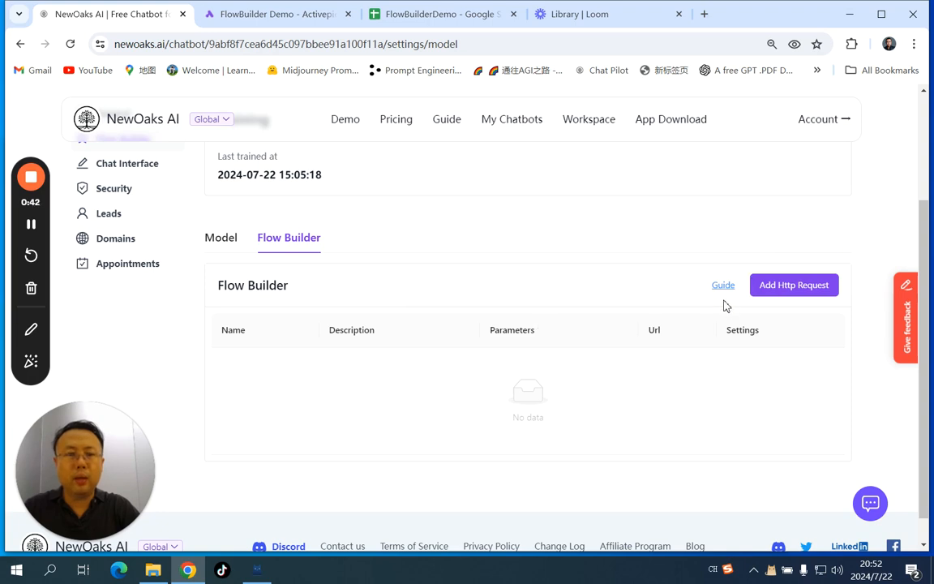
pyautogui.click(794, 287)
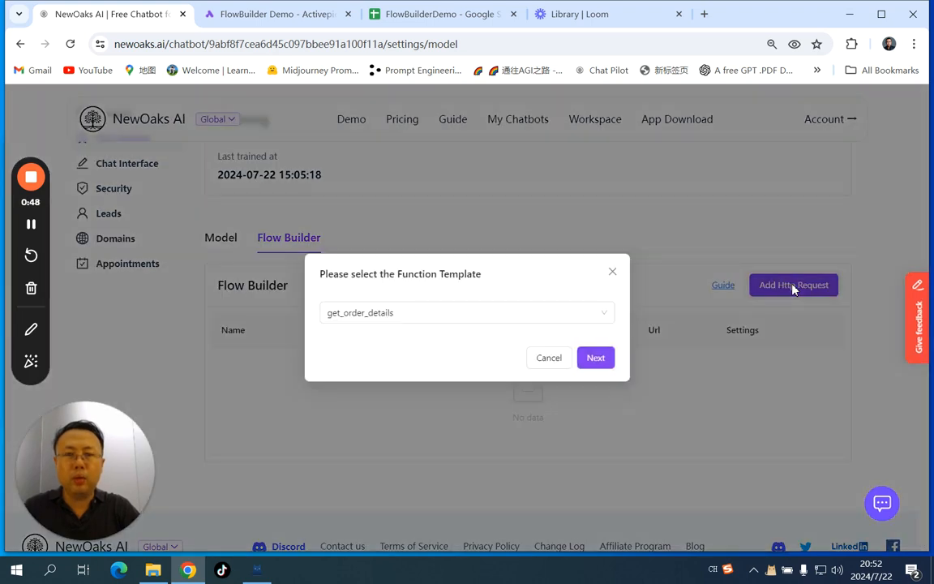
pyautogui.click(599, 316)
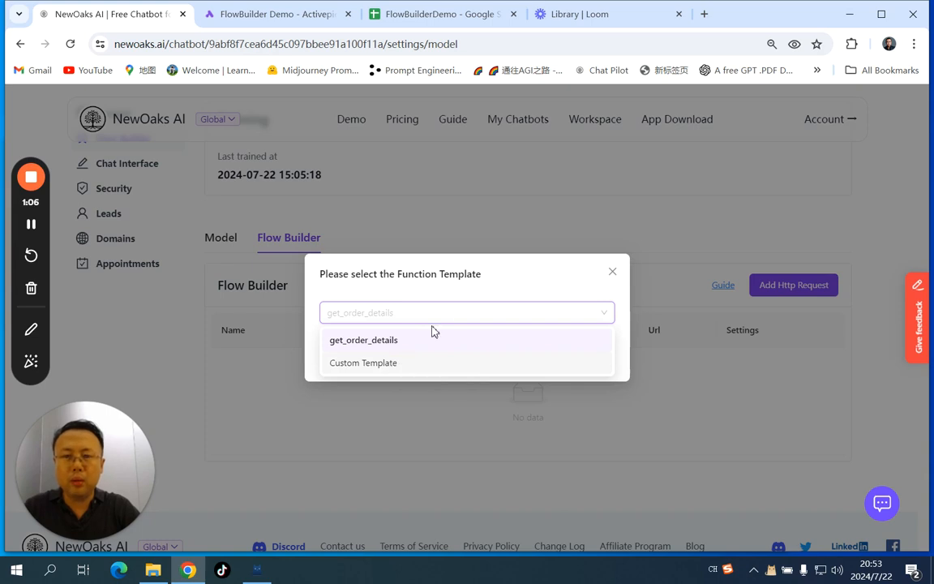
pyautogui.click(468, 306)
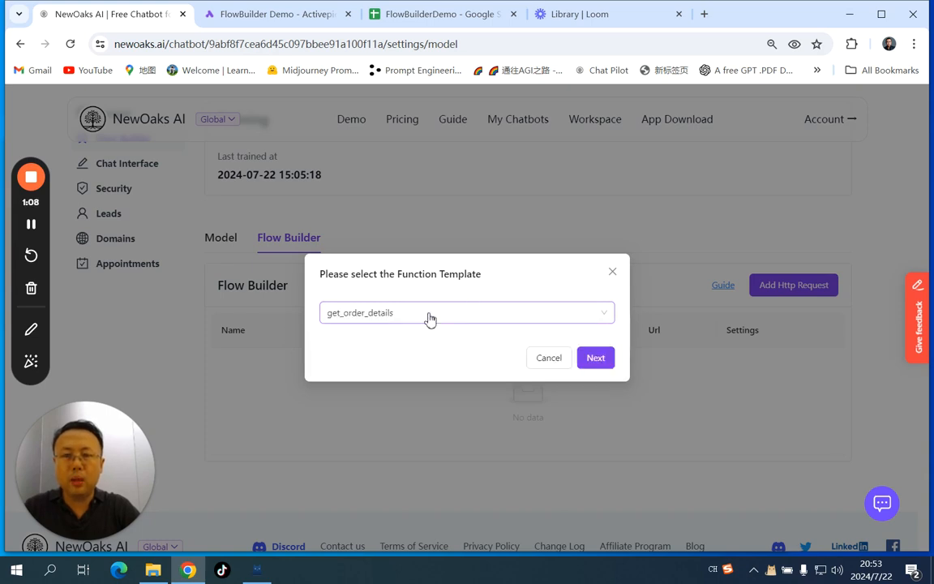
pyautogui.click(594, 358)
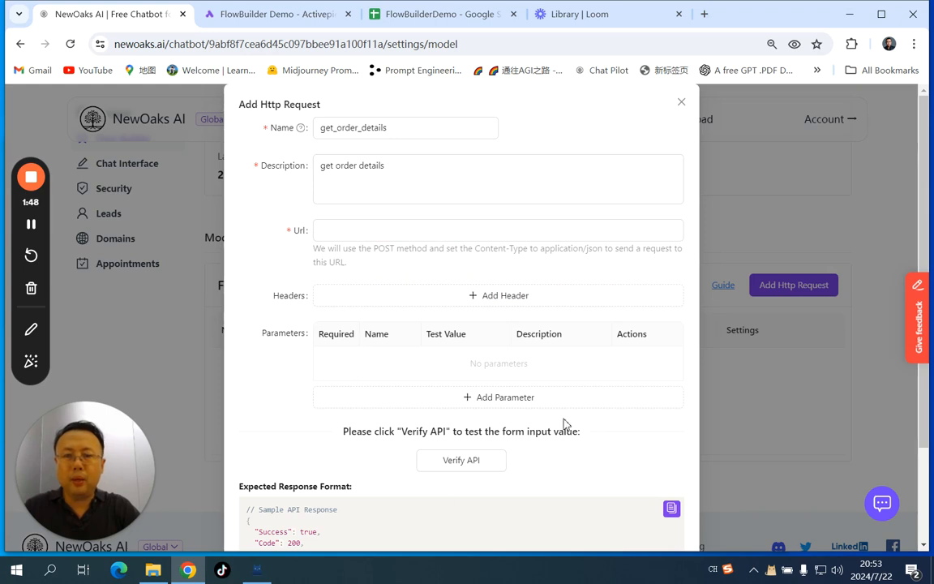
pyautogui.scroll(-3, 565, 423)
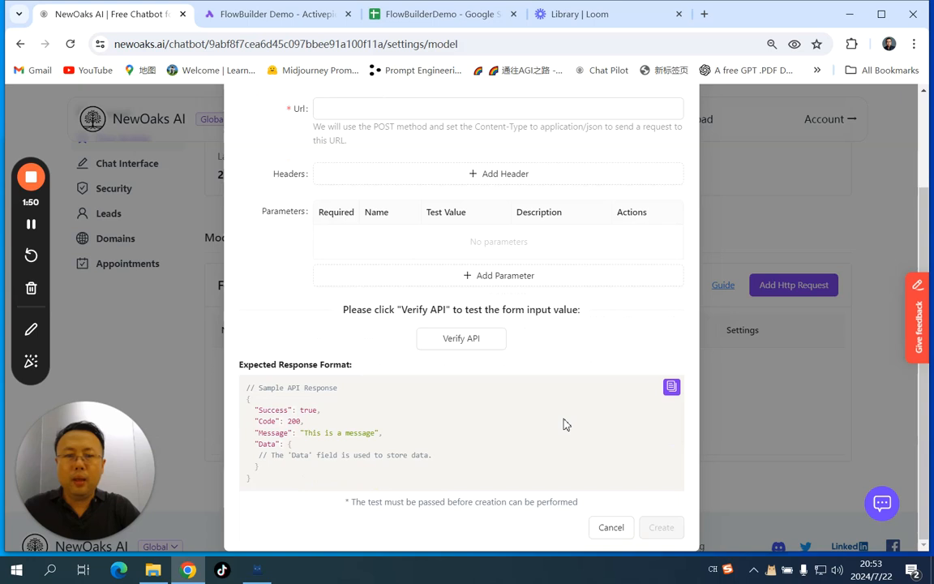
pyautogui.moveTo(620, 451)
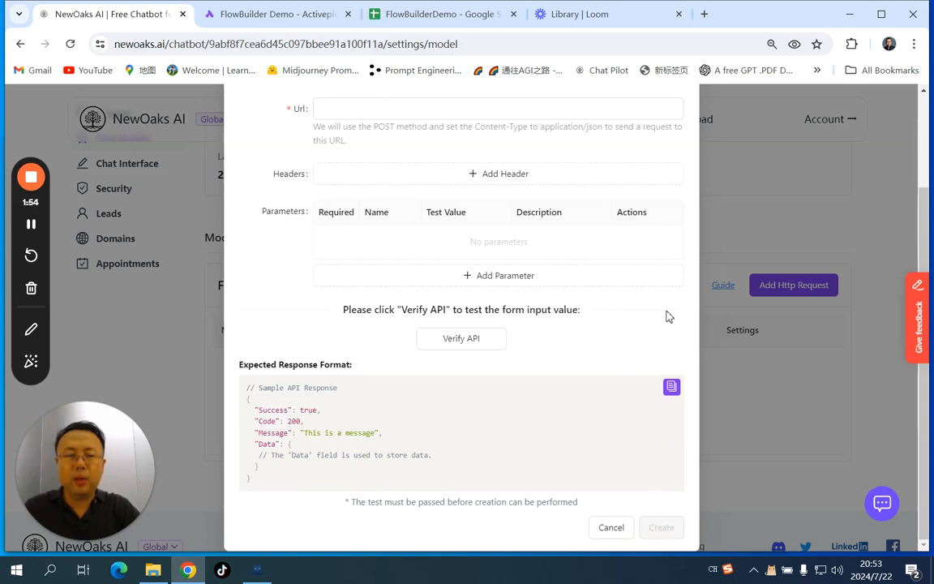
pyautogui.scroll(3, 667, 317)
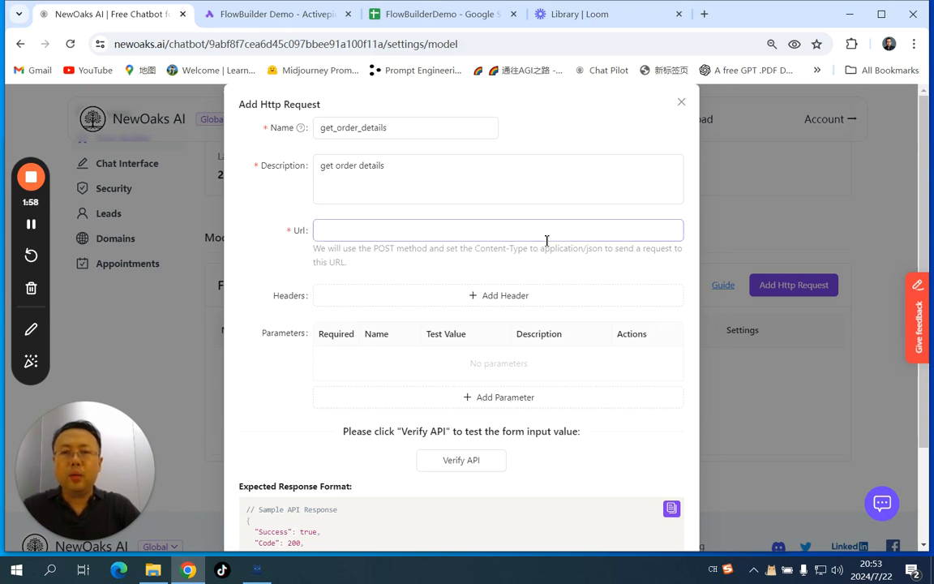
pyautogui.click(466, 235)
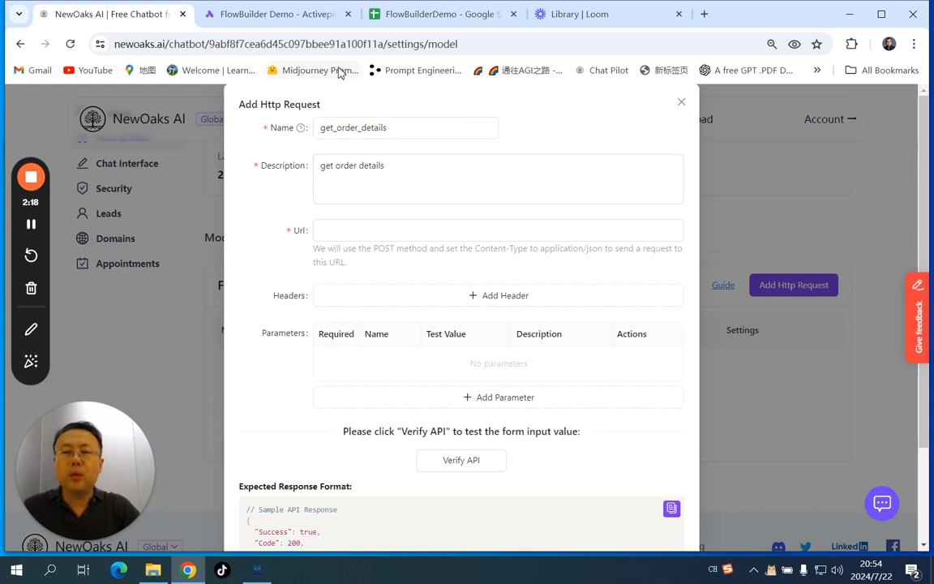
# Step: Switch to the FlowBuilder Demo flow in Activepieces and set its empty trigger to Catch Webhook
pyautogui.click(279, 13)
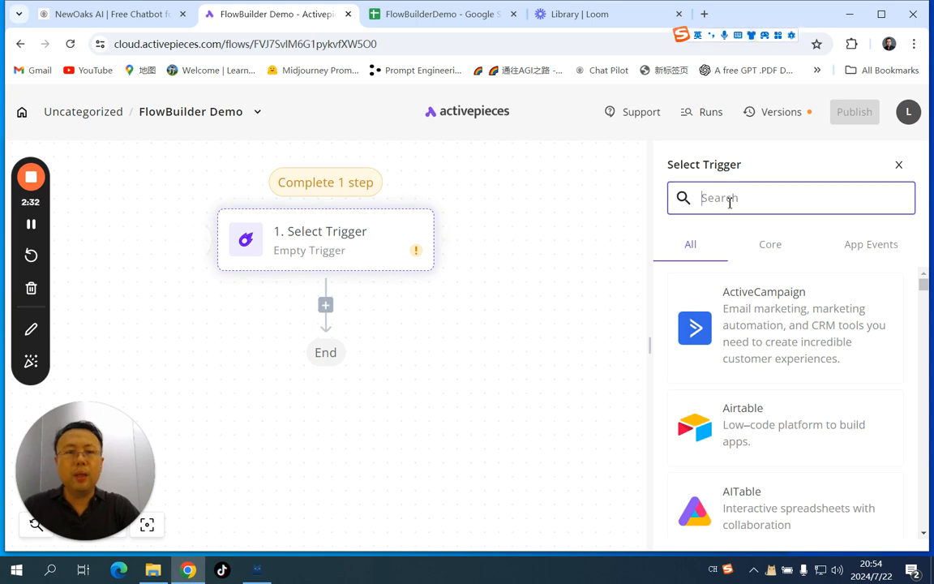
pyautogui.write('weboo')
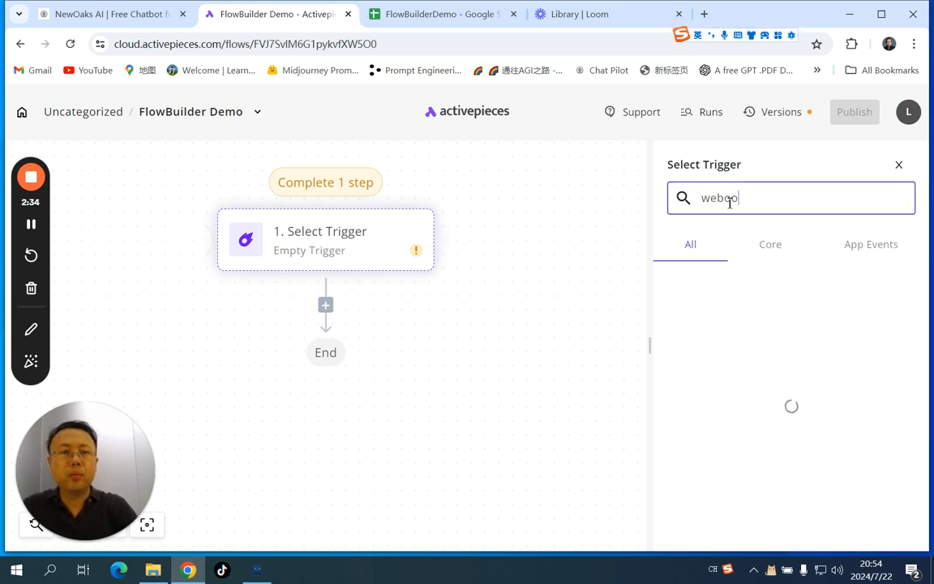
pyautogui.press('BackSpace')
pyautogui.press('BackSpace')
pyautogui.write('hook')
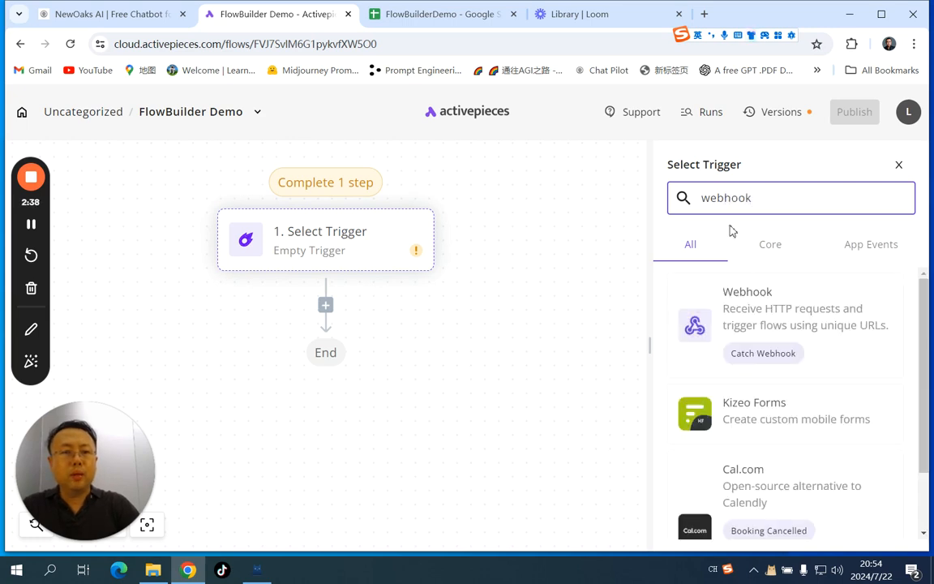
pyautogui.click(768, 362)
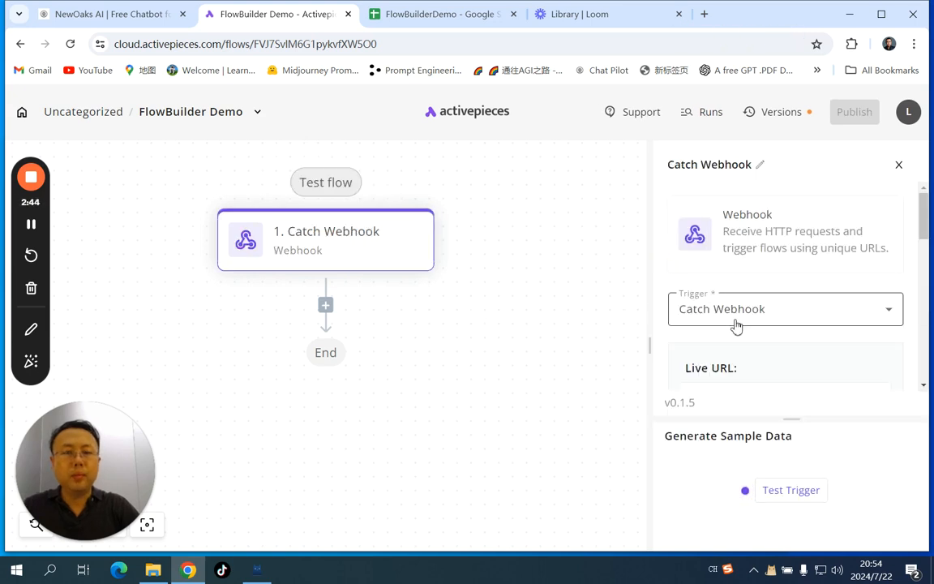
pyautogui.scroll(-5, 811, 327)
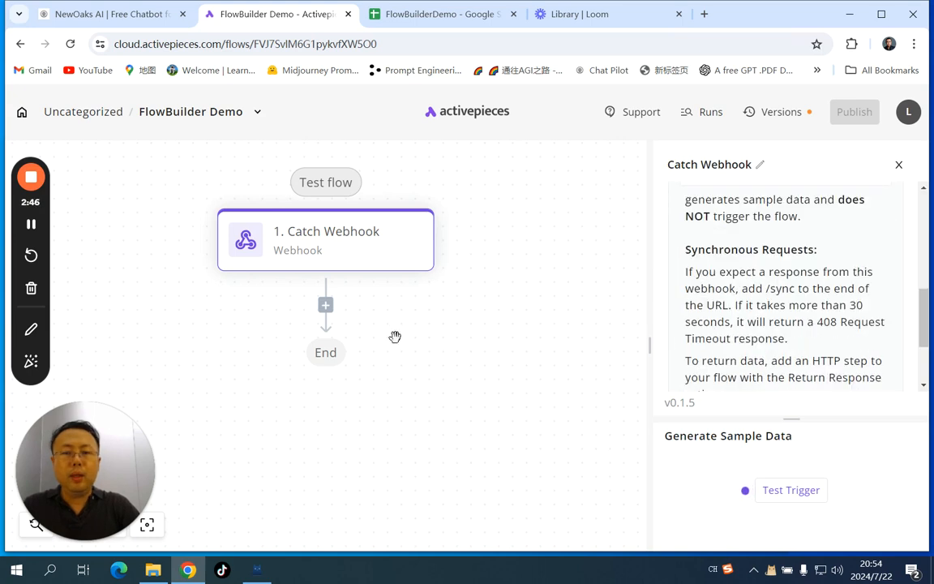
# Step: Add a Google Sheets step directly after the Catch Webhook trigger
pyautogui.click(326, 305)
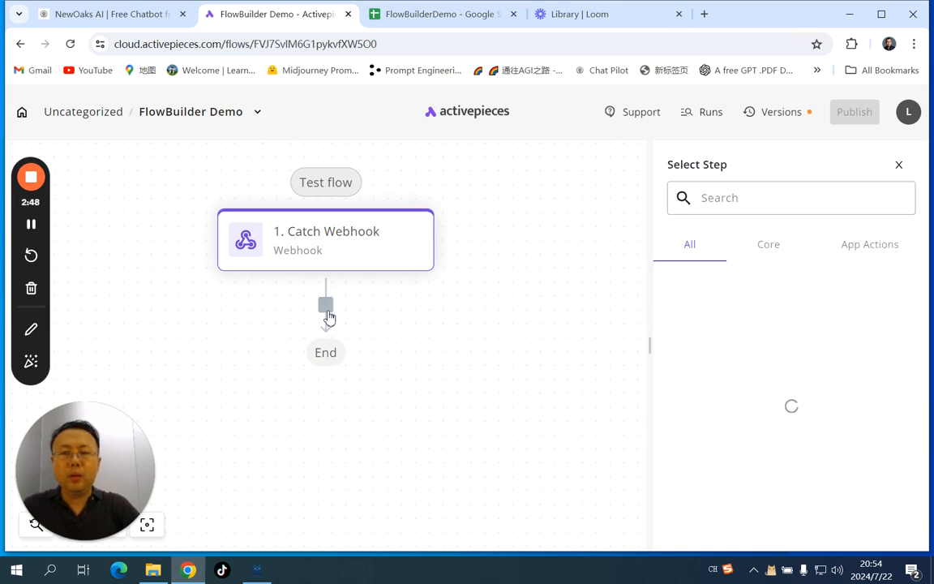
pyautogui.write('g')
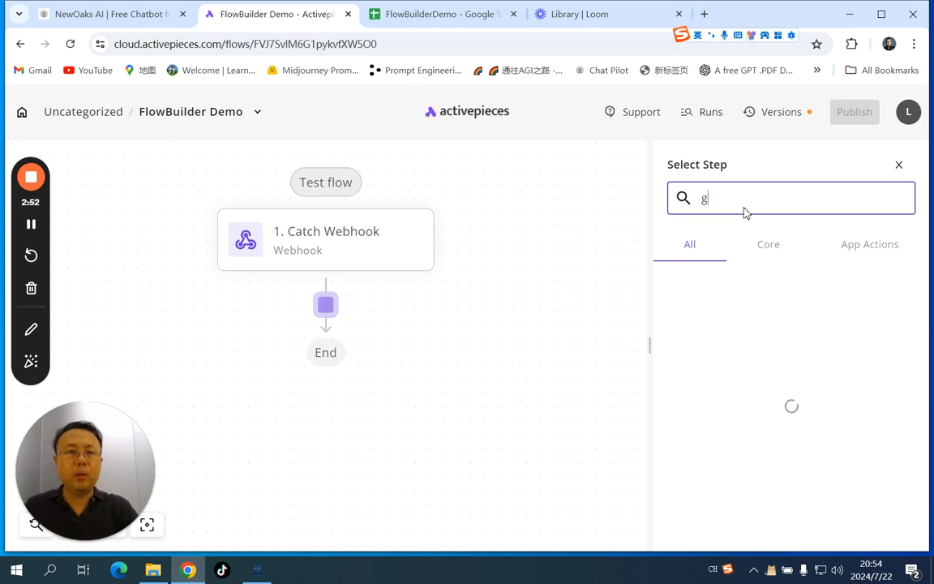
pyautogui.write('oo')
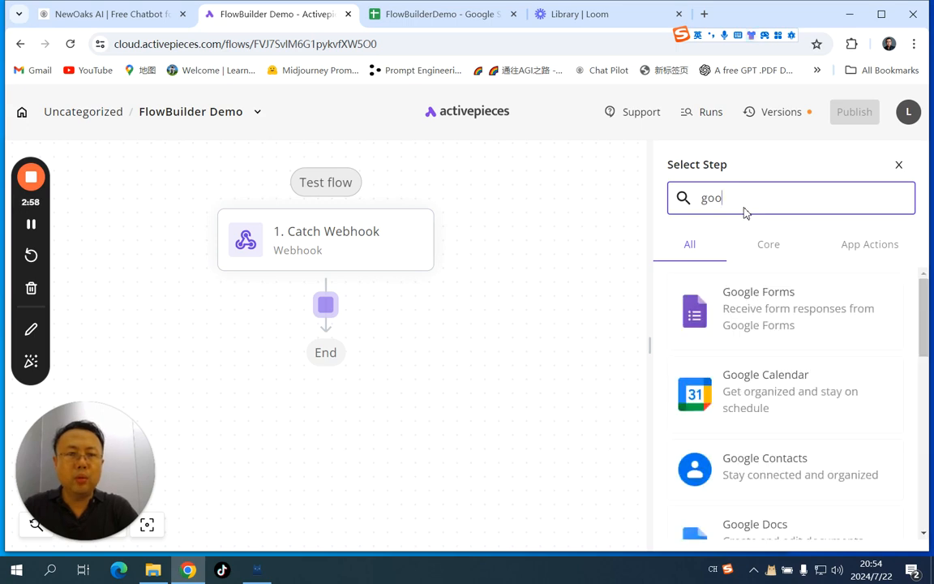
pyautogui.write('gle sheet')
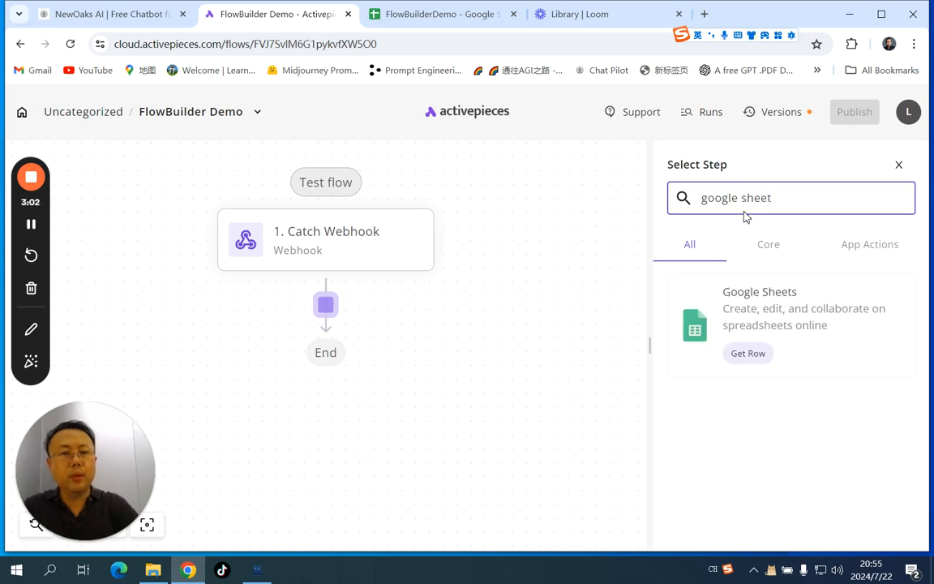
pyautogui.click(761, 318)
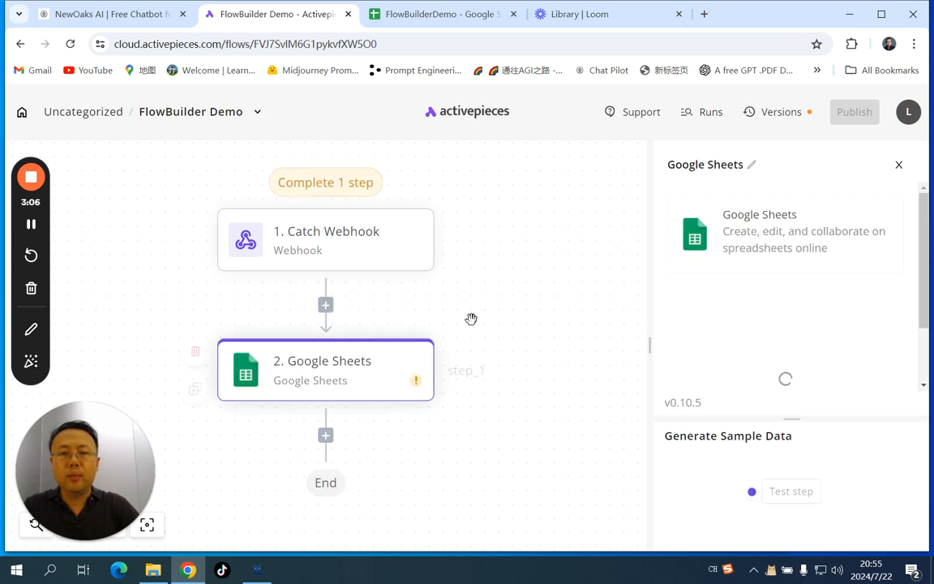
# Step: Search for "return" and add an HTTP step after the Google Sheets step
pyautogui.click(327, 440)
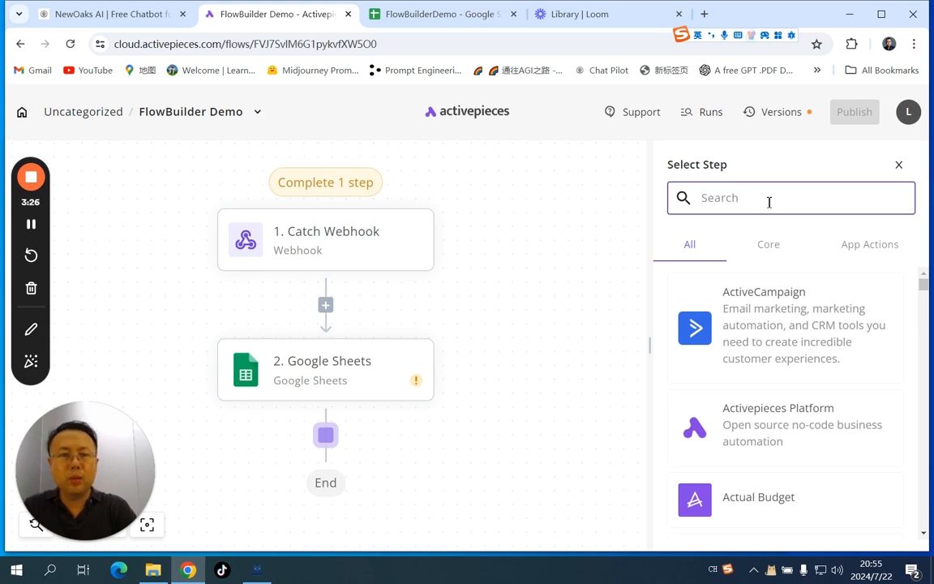
pyautogui.write('return')
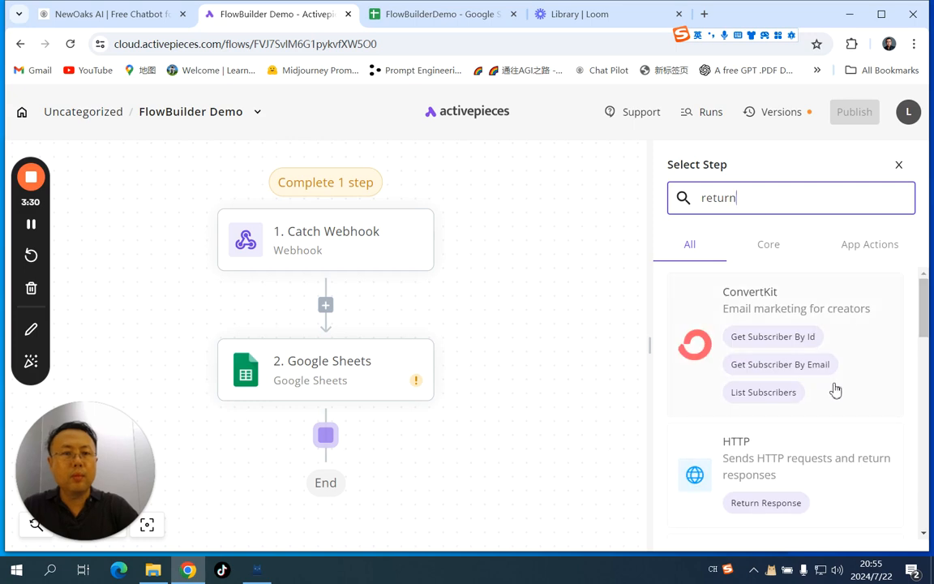
pyautogui.click(764, 474)
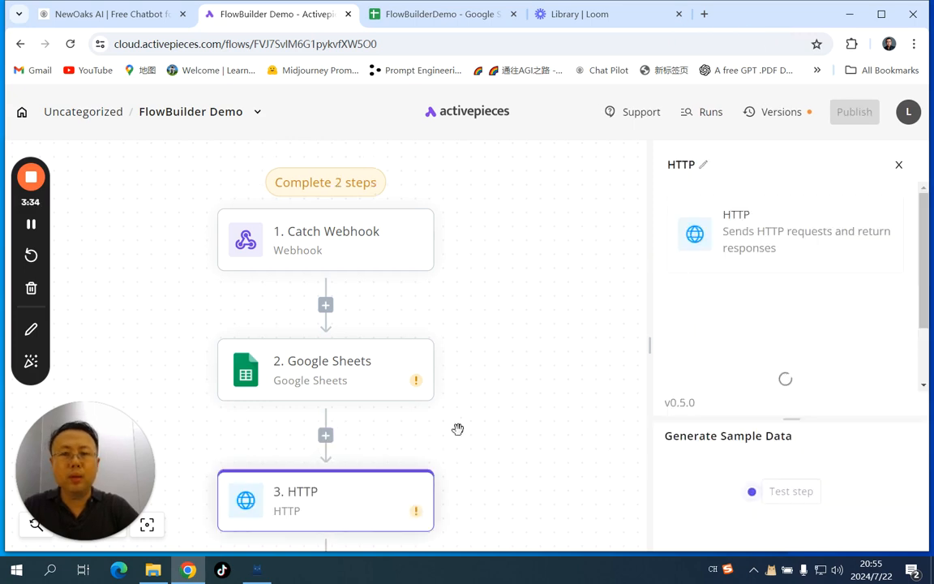
# Step: Copy the live URL of the Catch Webhook trigger
pyautogui.click(353, 243)
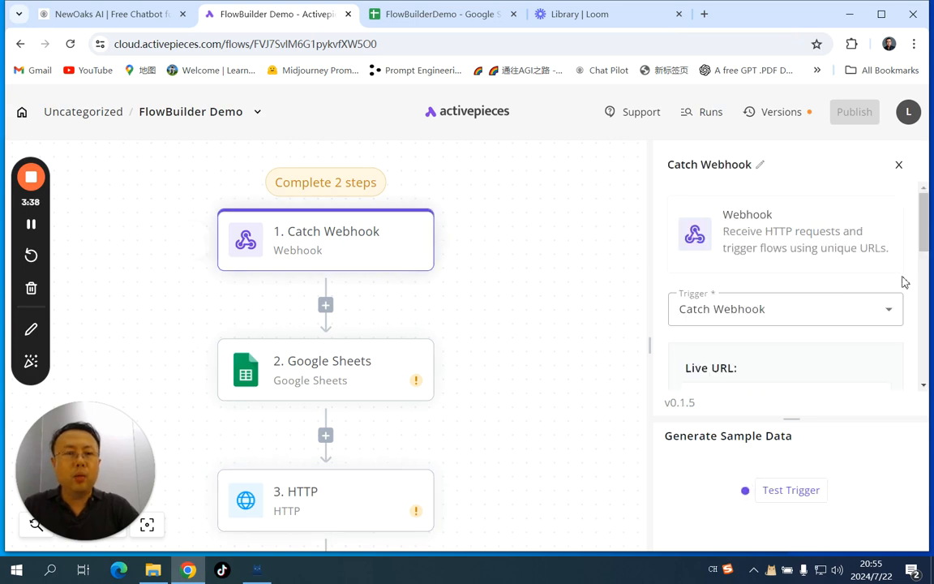
pyautogui.scroll(-2, 905, 282)
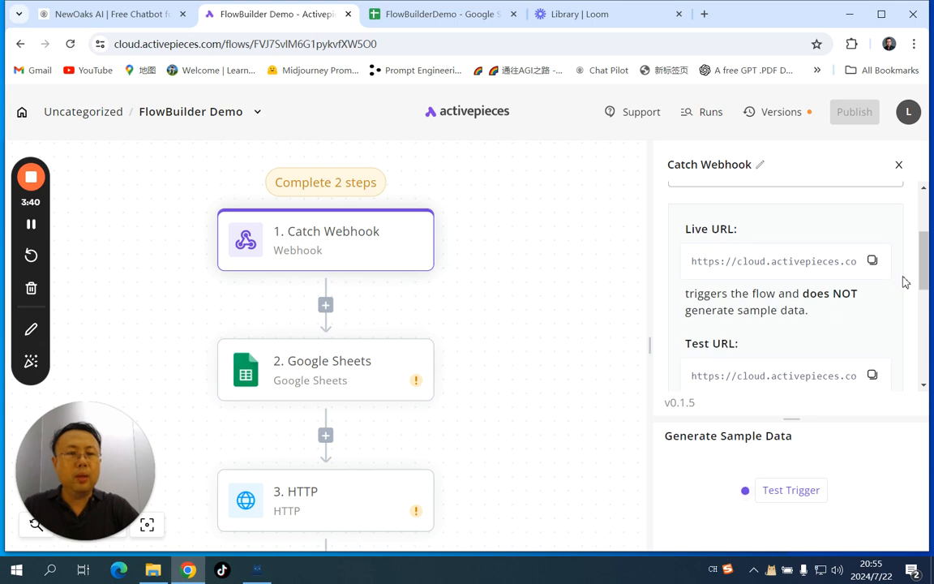
pyautogui.scroll(-1, 905, 281)
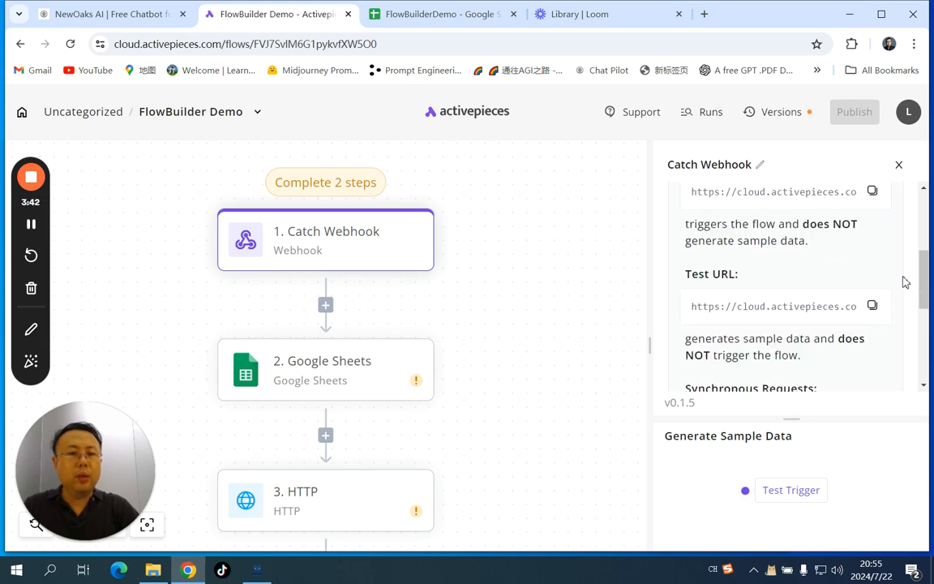
pyautogui.scroll(2, 830, 294)
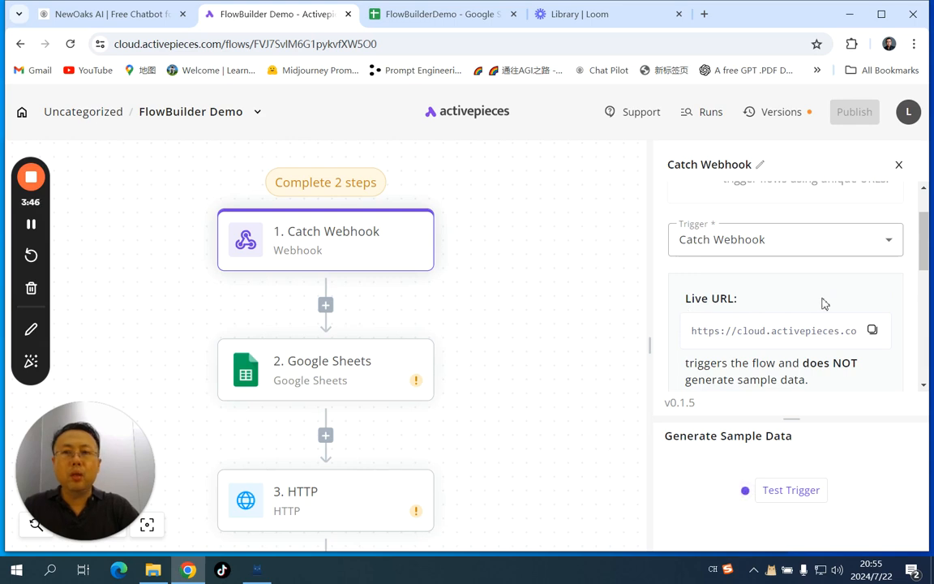
pyautogui.scroll(-3, 824, 304)
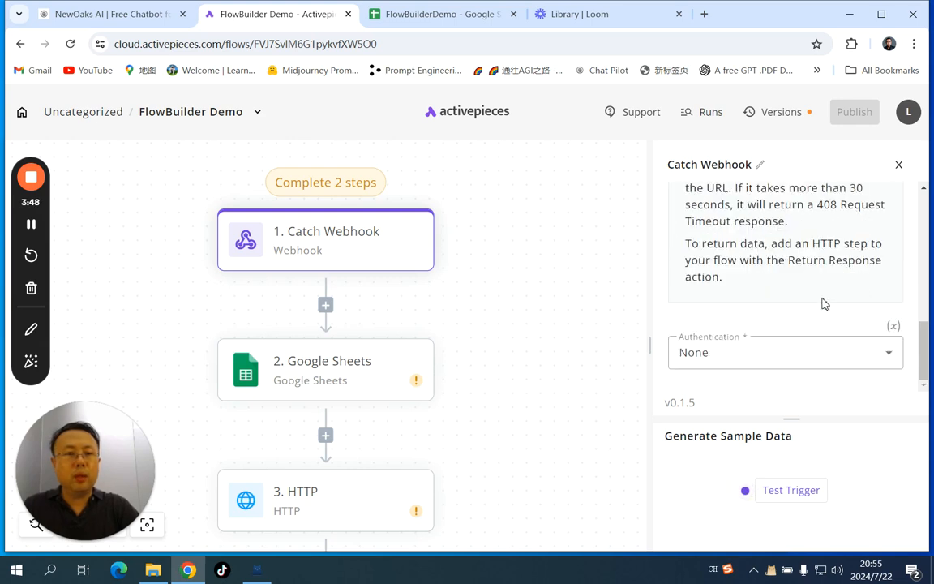
pyautogui.scroll(3, 824, 303)
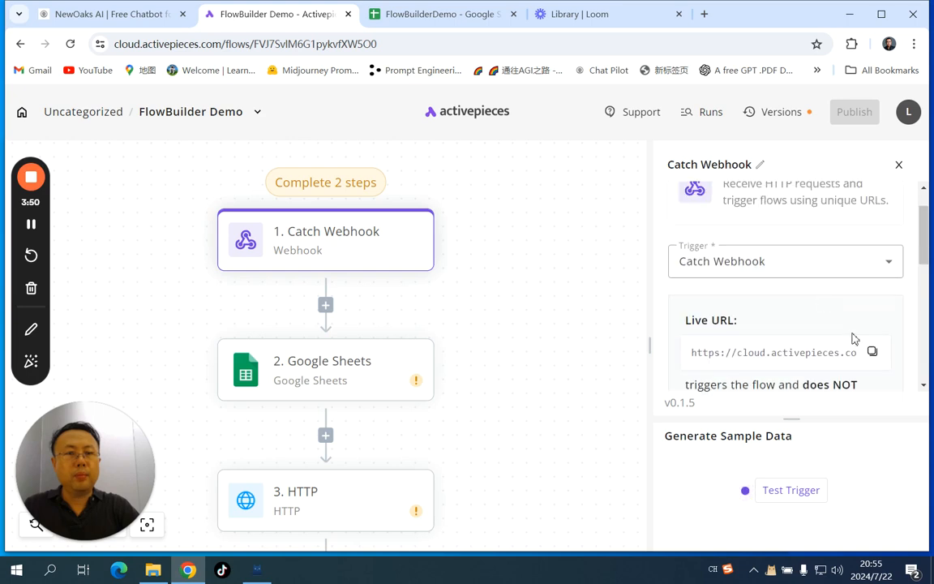
pyautogui.click(872, 353)
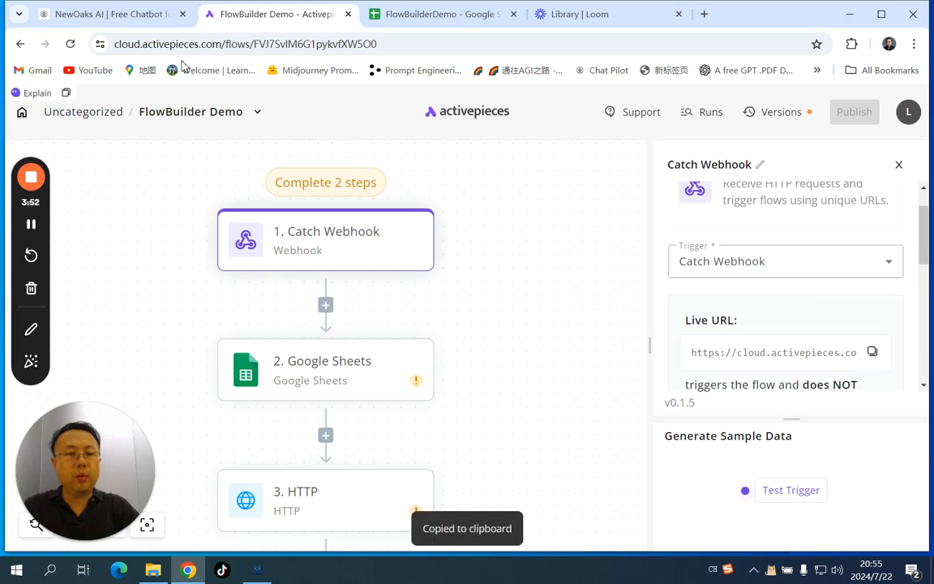
# Step: Switch to NewOaks AI and paste the webhook's live URL as the get_order_details request's Url
pyautogui.click(132, 21)
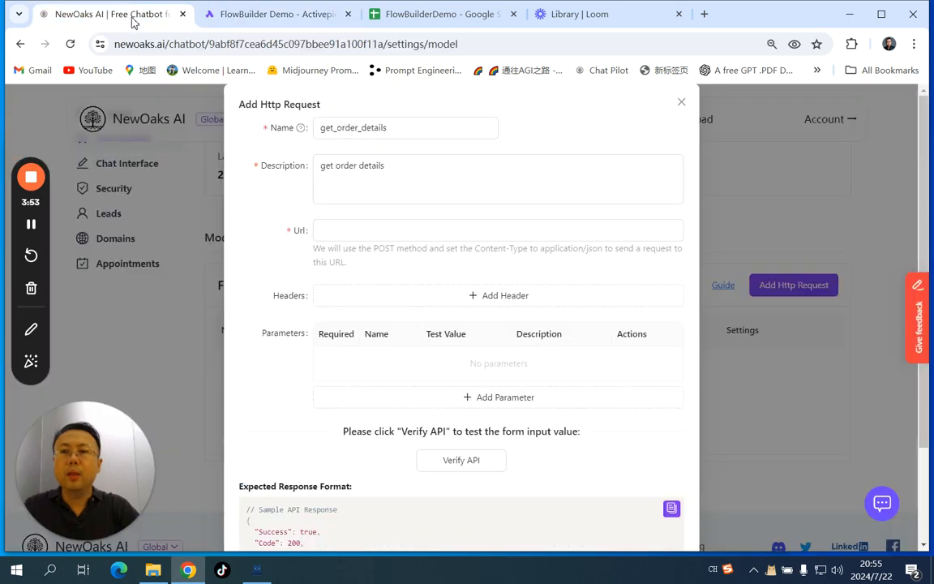
pyautogui.click(348, 229)
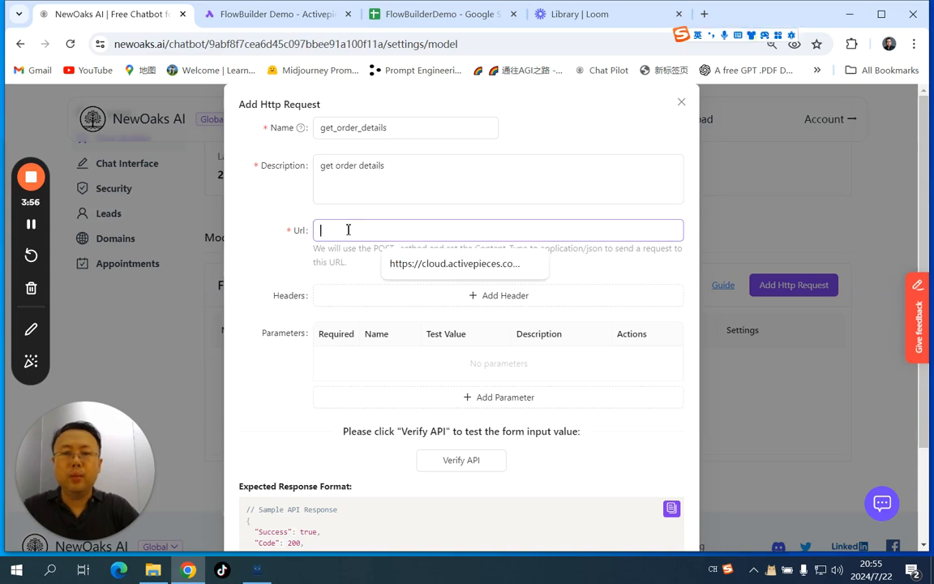
pyautogui.hotkey('ctrl', 'v')
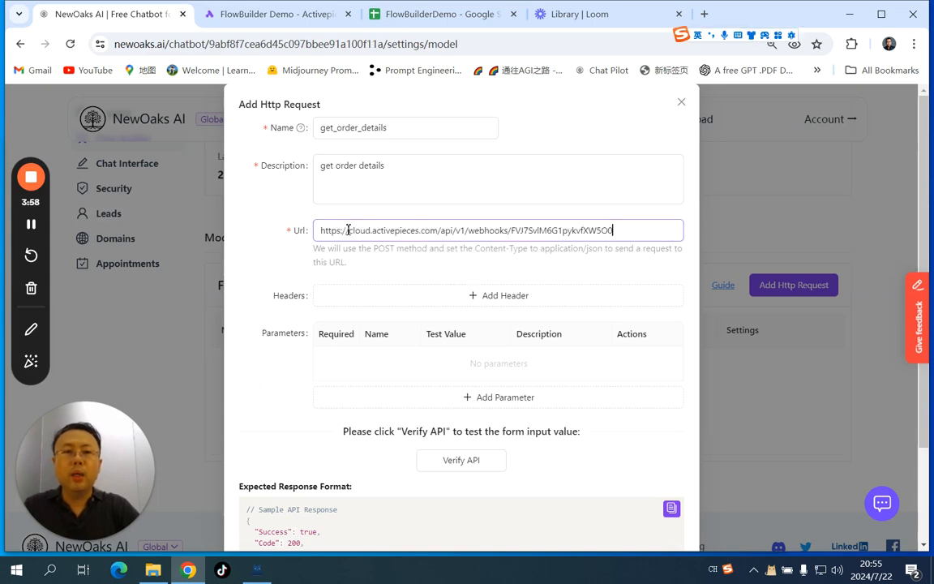
# Step: Copy "/sync" from the Catch Webhook's synchronous request notes in Activepieces and append it to the get_order_details Url in NewOaks AI
pyautogui.click(290, 19)
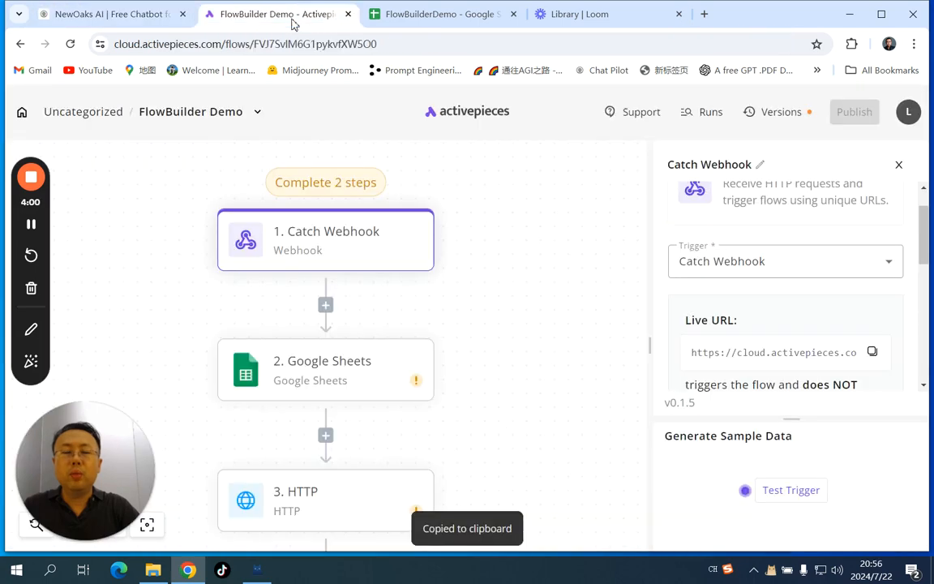
pyautogui.scroll(-2, 858, 305)
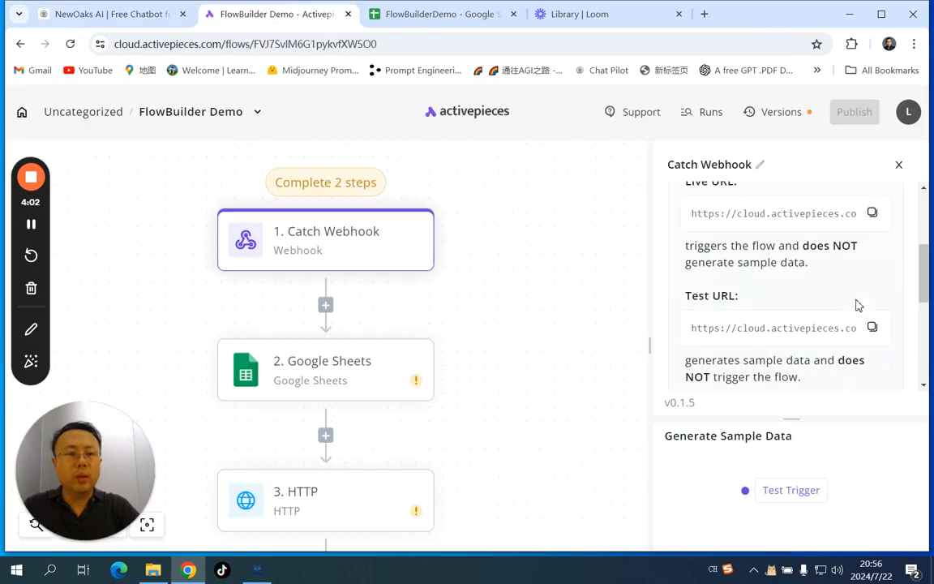
pyautogui.scroll(-3, 859, 304)
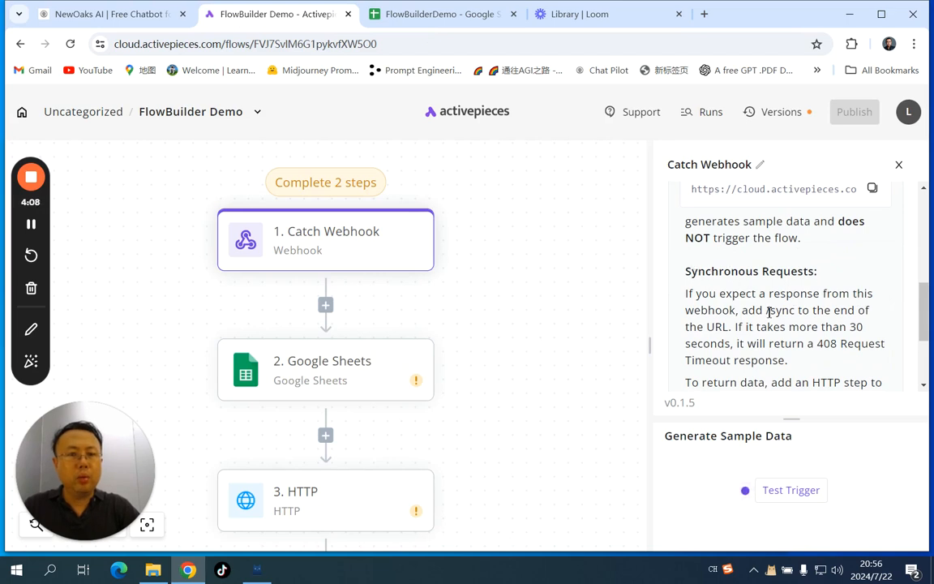
pyautogui.moveTo(767, 314); pyautogui.dragTo(798, 311)
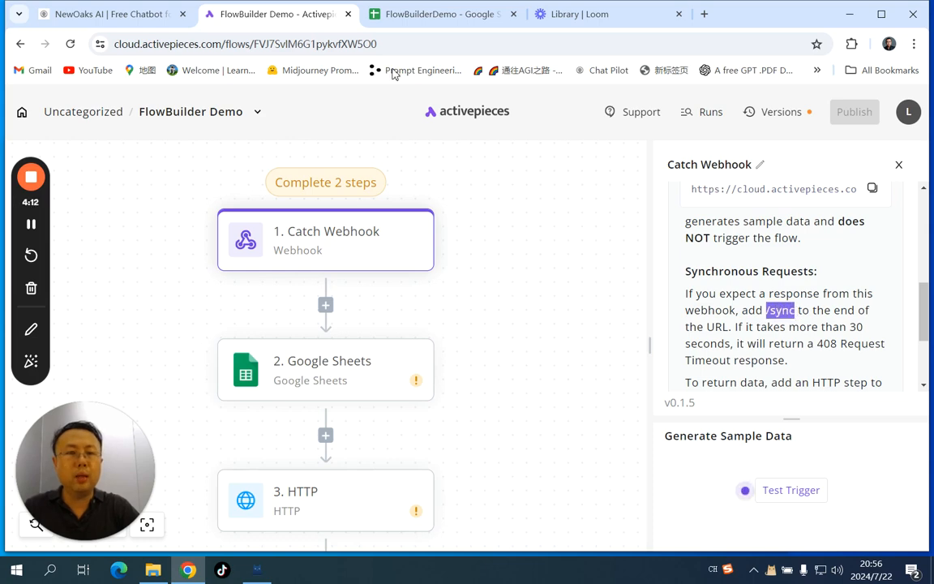
pyautogui.click(135, 17)
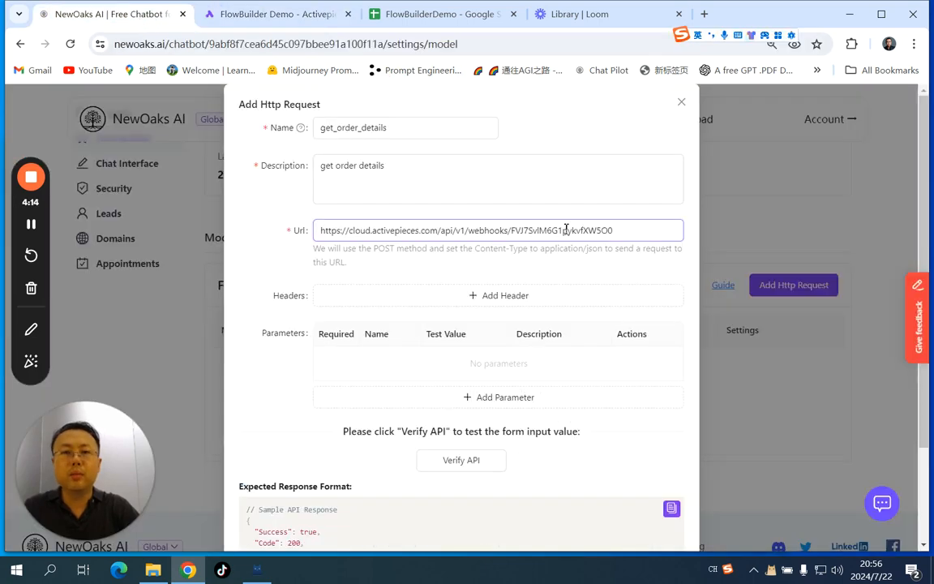
pyautogui.hotkey('ctrl', 'v')
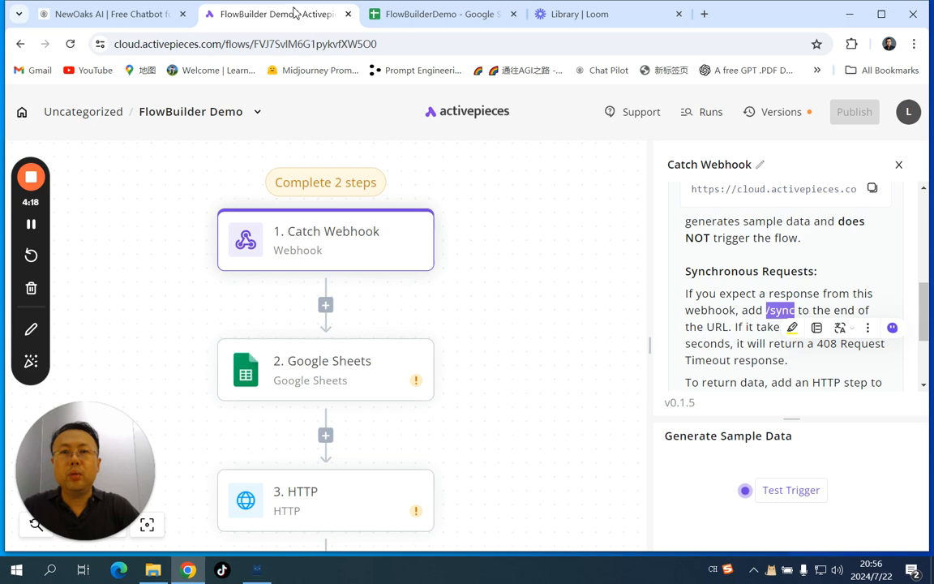
# Step: Switch back to Activepieces and start a test of the Catch Webhook trigger
pyautogui.click(340, 15)
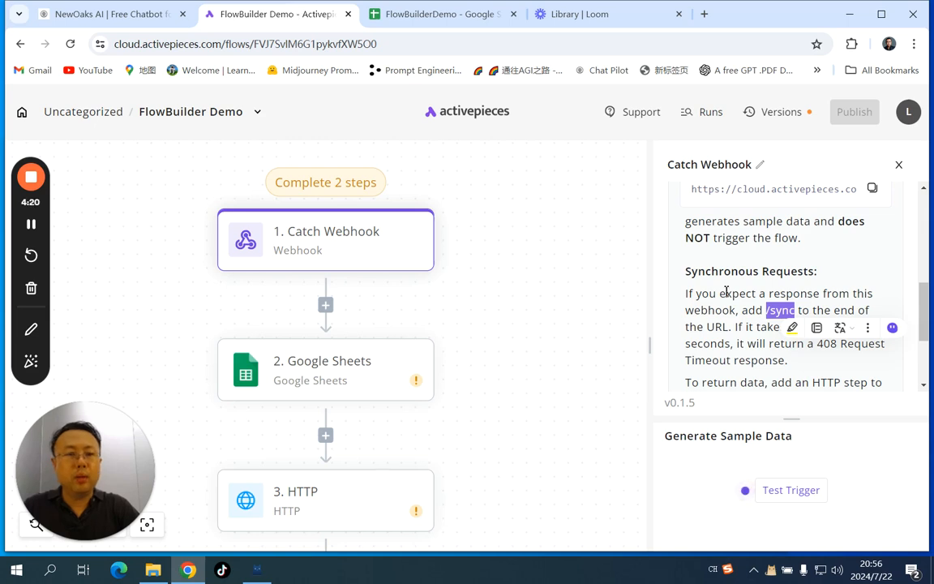
pyautogui.scroll(-3, 726, 296)
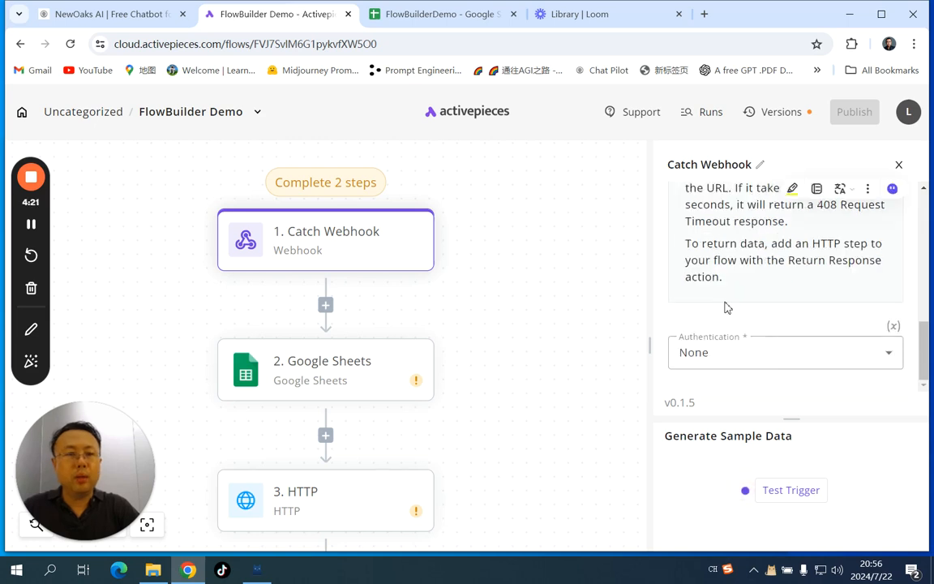
pyautogui.click(790, 491)
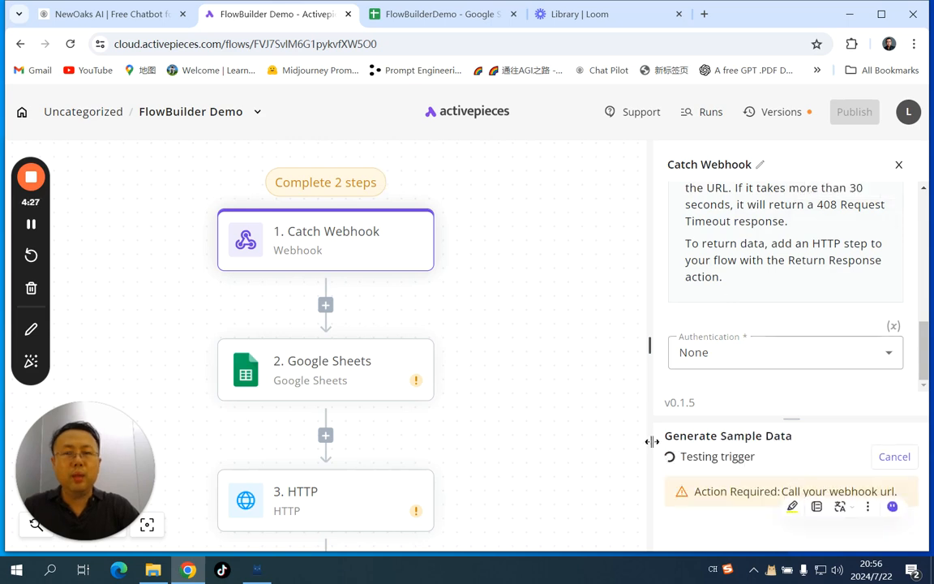
# Step: Switch to NewOaks AI, run the API verification of the get_order_details request and review the actual response against the expected format
pyautogui.click(119, 17)
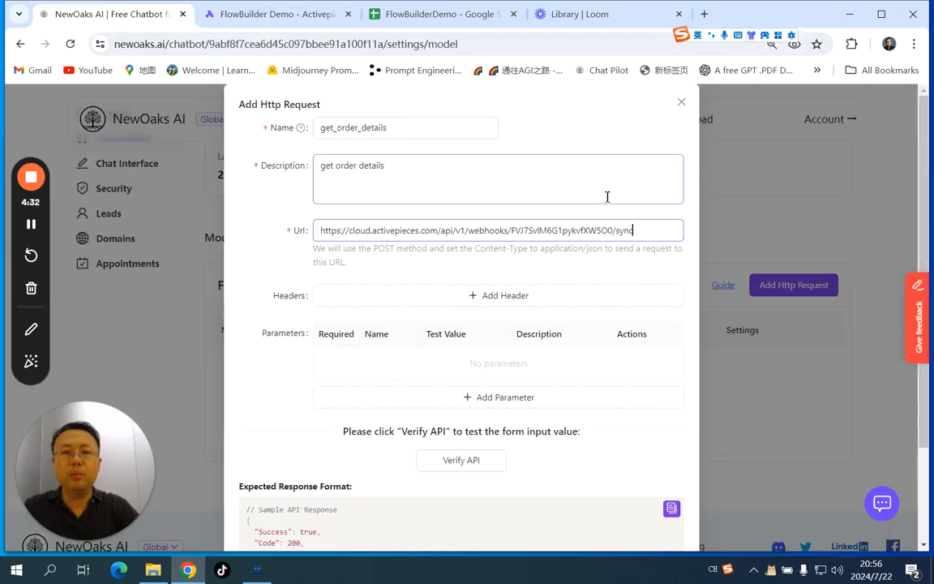
pyautogui.click(460, 463)
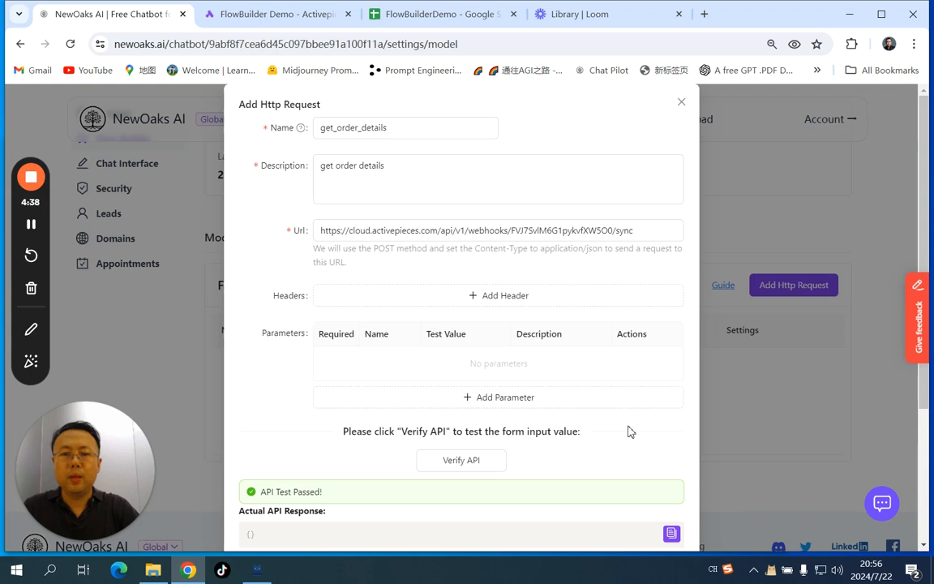
pyautogui.scroll(-1, 631, 431)
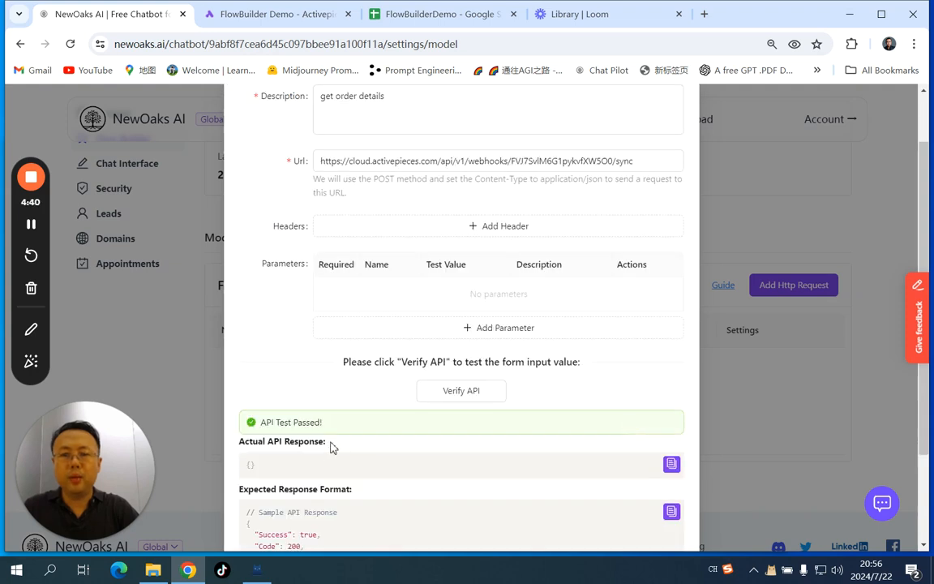
pyautogui.scroll(-1, 399, 459)
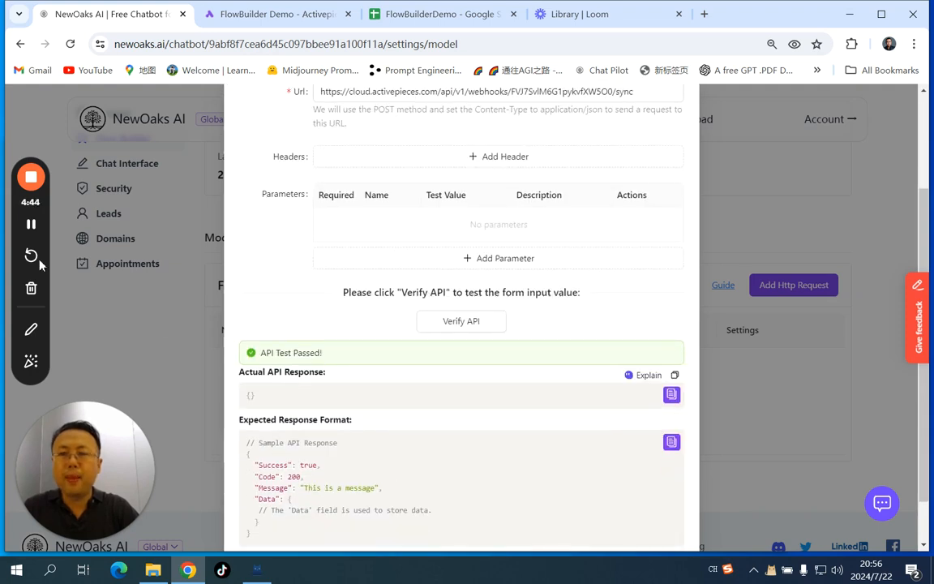
pyautogui.click(31, 224)
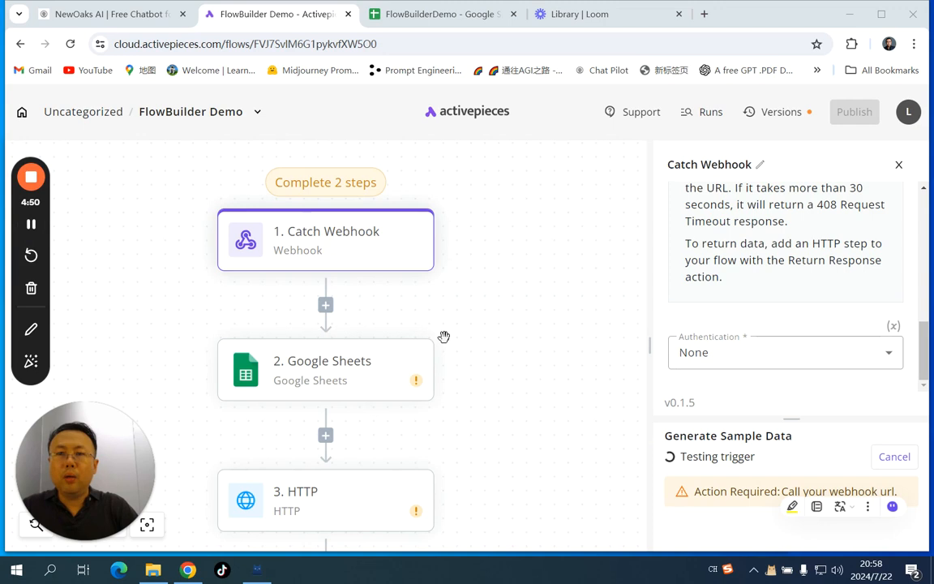
# Step: In the Activepieces flow, set the action of the third step, HTTP, to Return Response
pyautogui.scroll(-3, 486, 413)
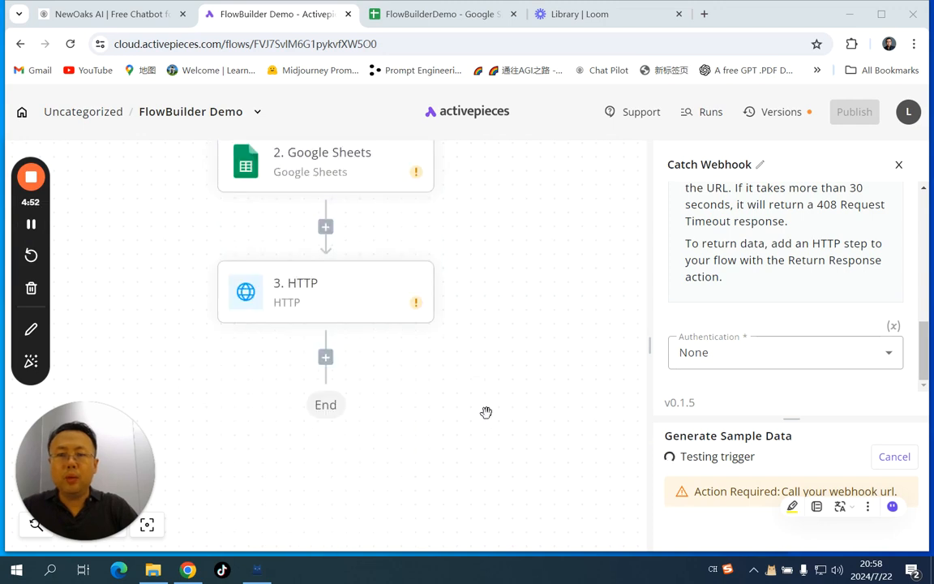
pyautogui.scroll(2, 485, 412)
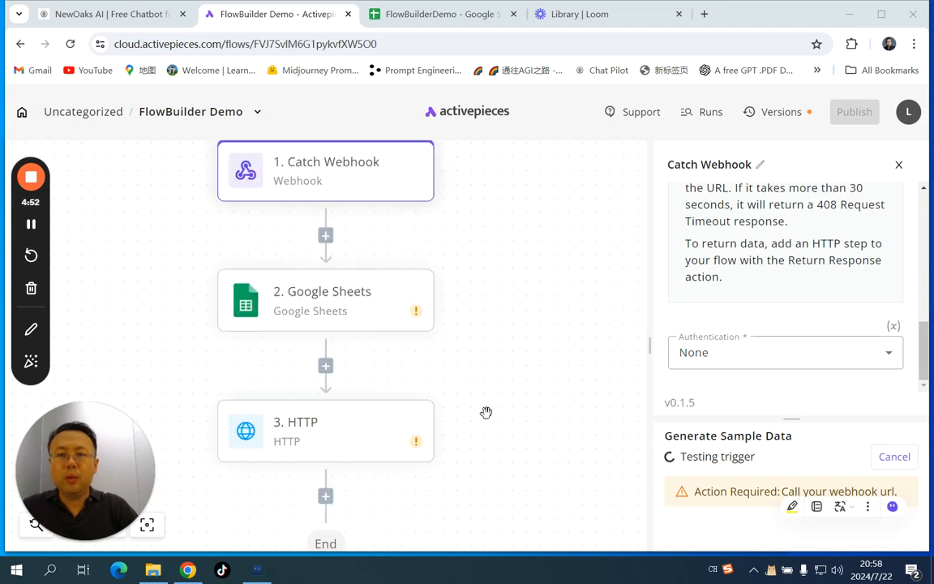
pyautogui.click(294, 448)
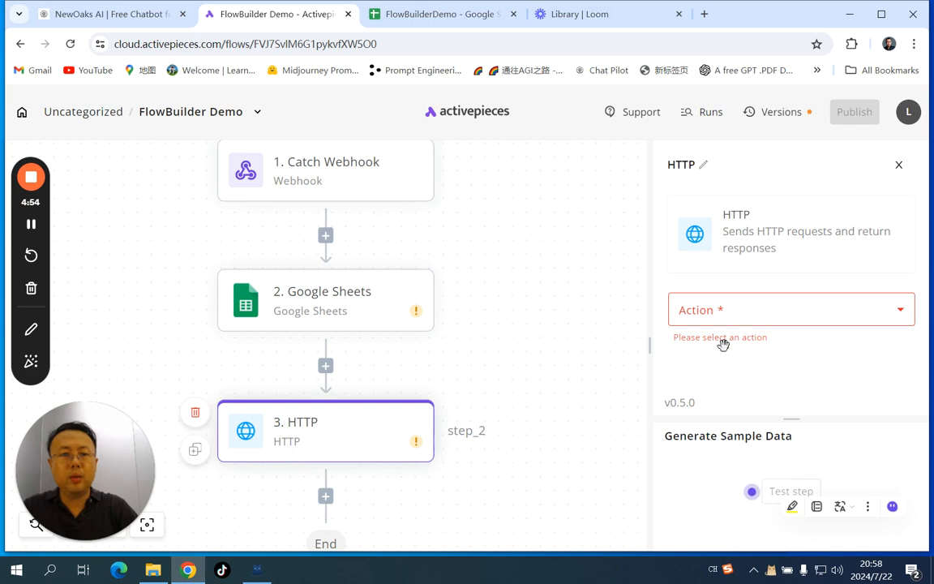
pyautogui.click(893, 316)
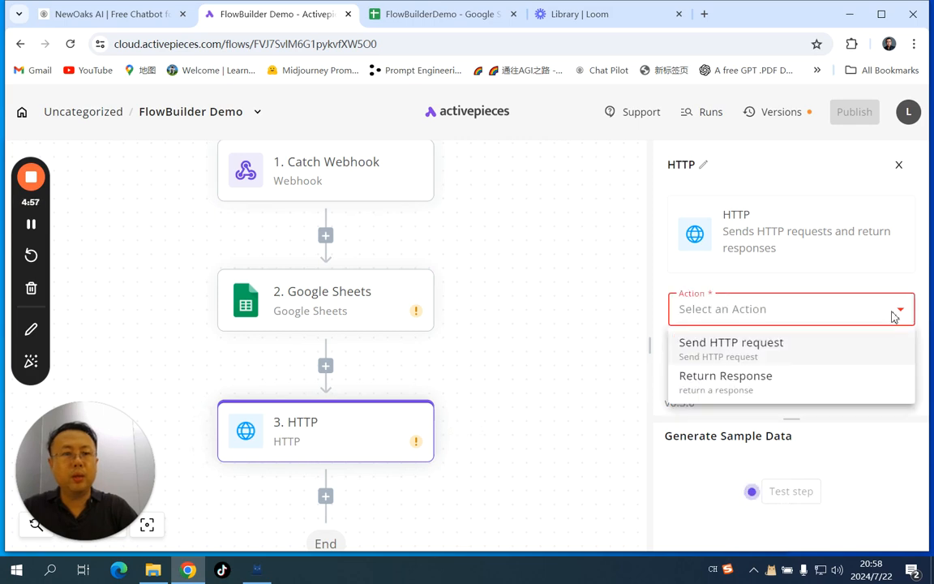
pyautogui.click(756, 390)
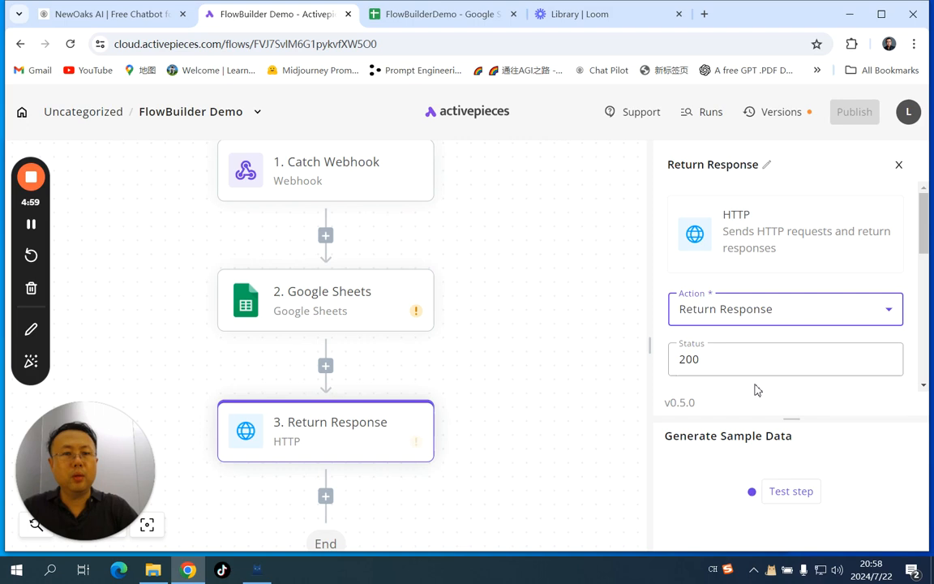
# Step: Enter "orderstatus" as a quoted key in the JSON Body of the Return Response step
pyautogui.scroll(-3, 771, 365)
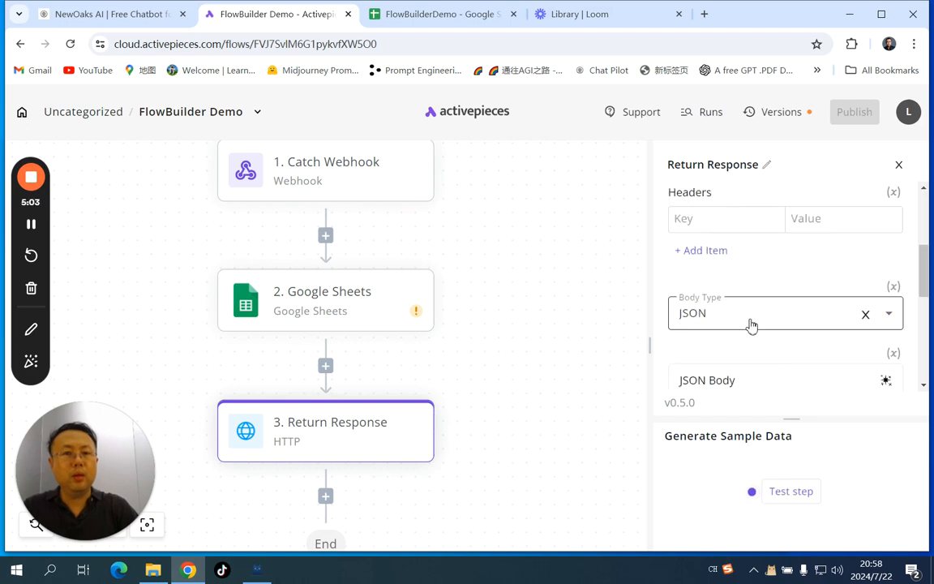
pyautogui.scroll(-1, 751, 325)
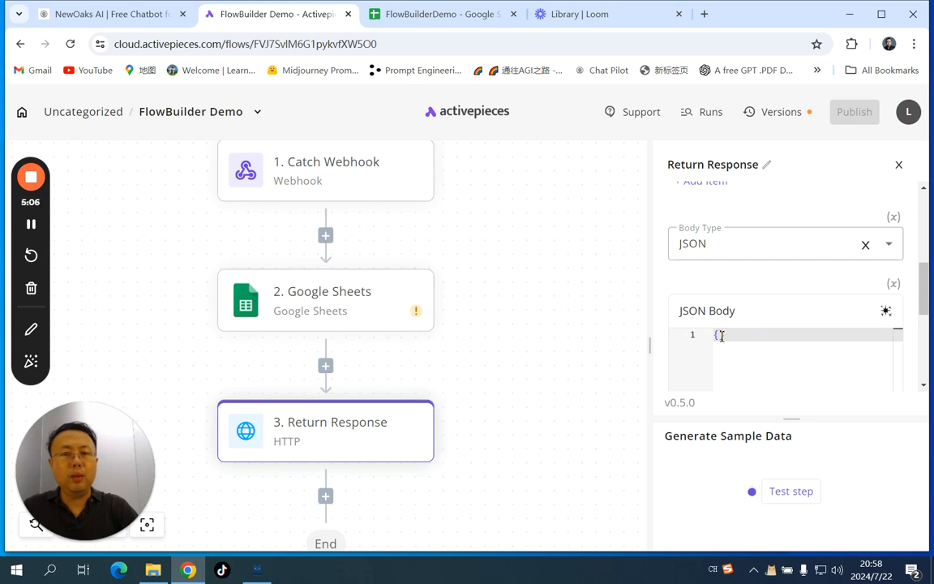
pyautogui.click(722, 336)
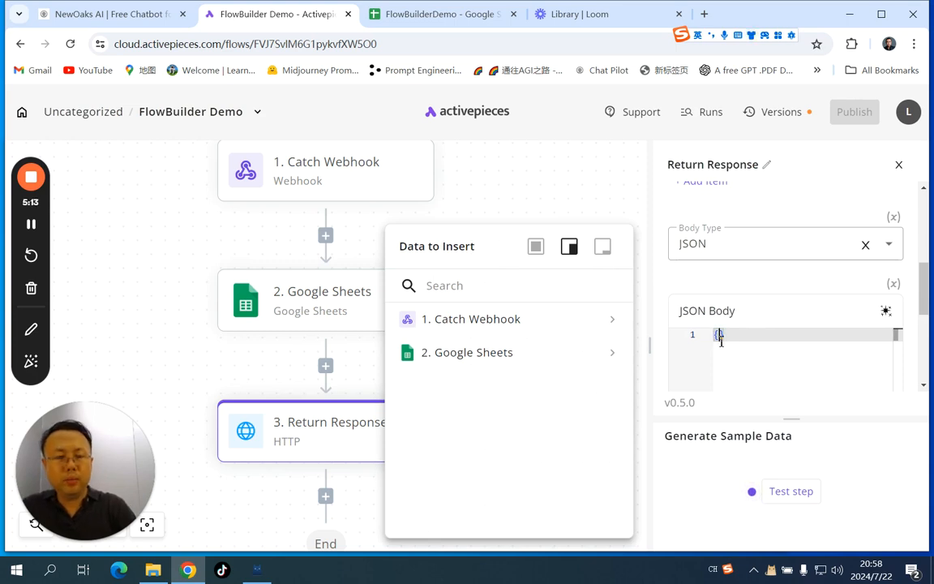
pyautogui.write('"')
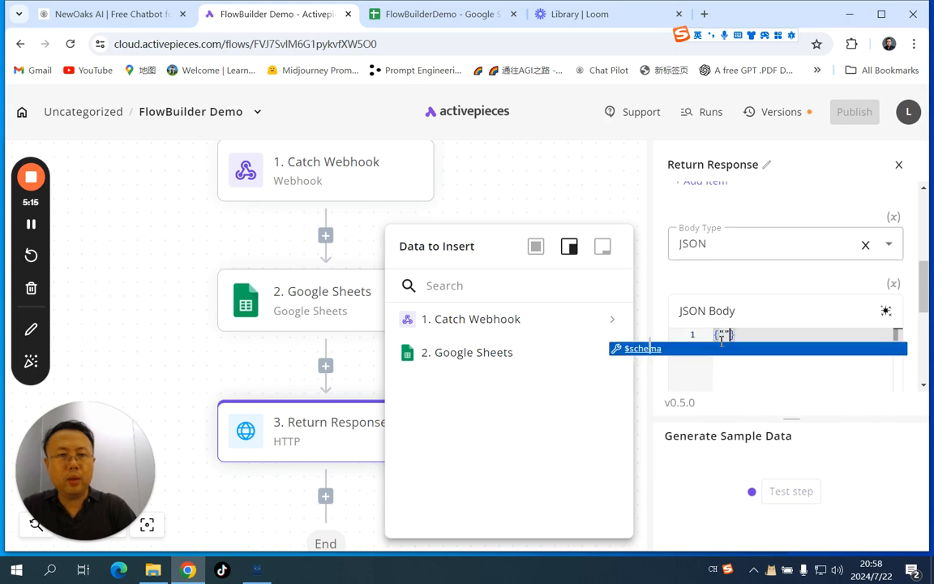
pyautogui.press('Escape')
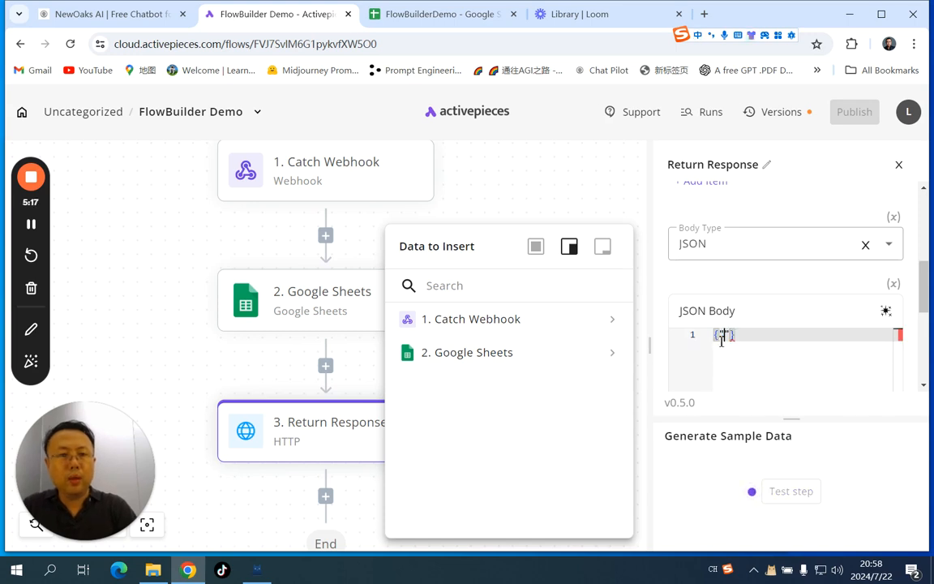
pyautogui.write('偶的')
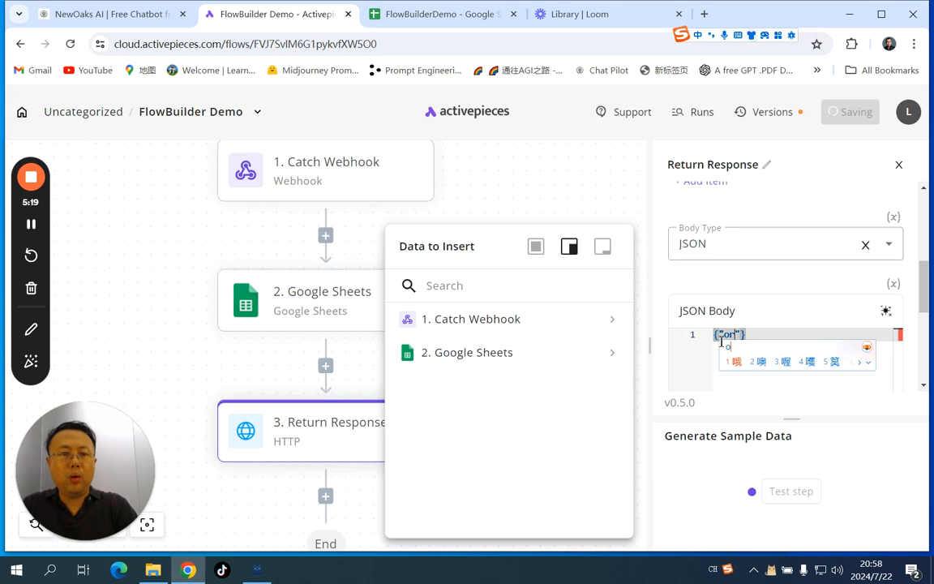
pyautogui.press('BackSpace')
pyautogui.press('BackSpace')
pyautogui.write('ord')
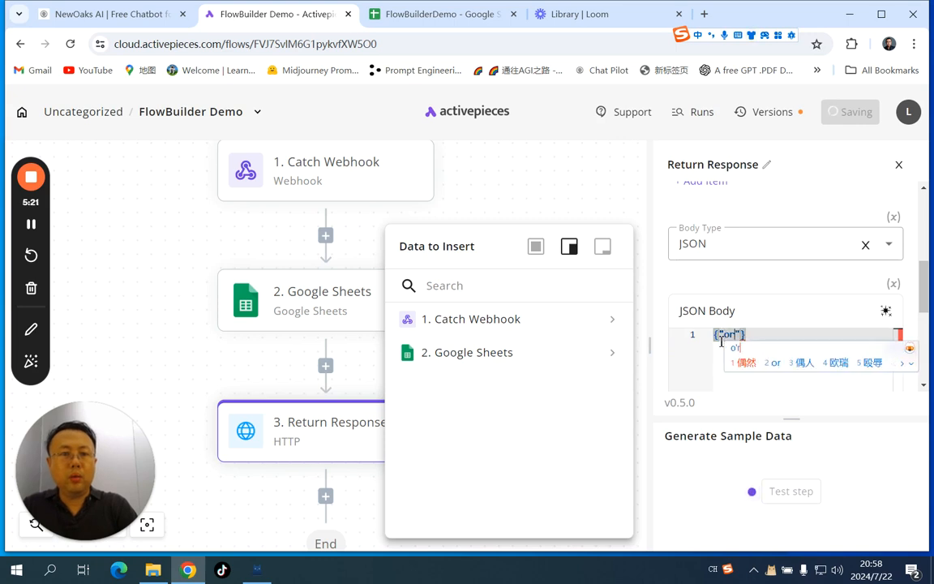
pyautogui.write('ersta')
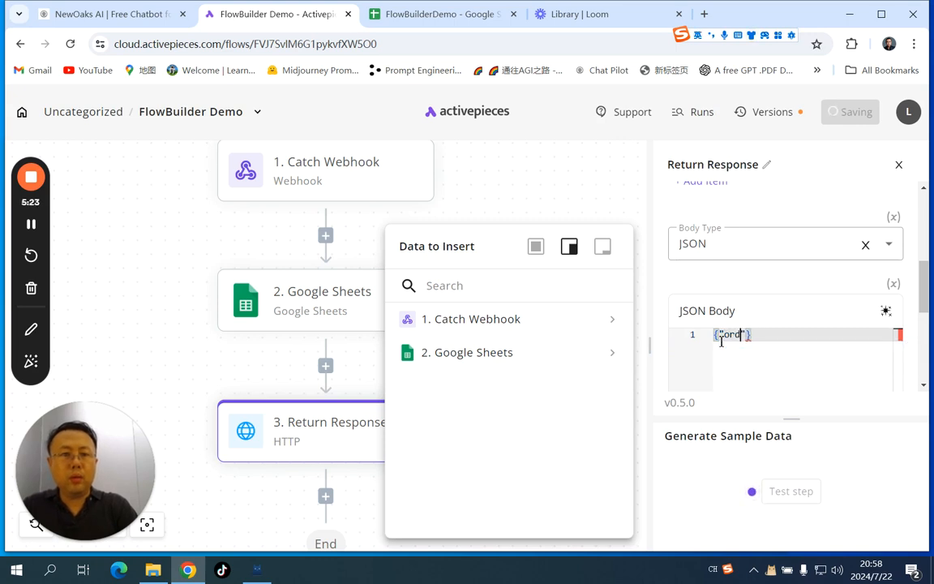
pyautogui.write('tus"')
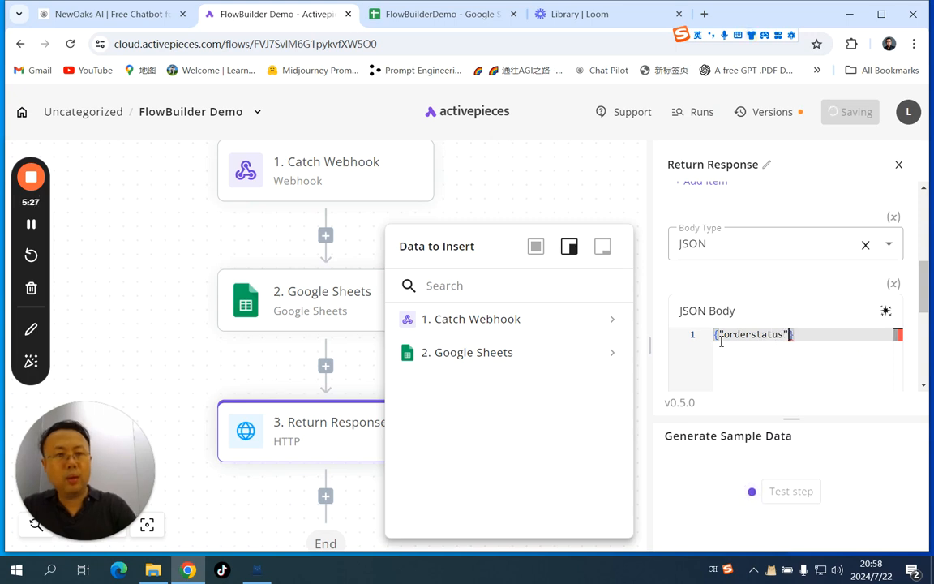
# Step: Give the orderstatus key in the Return Response JSON Body the quoted value "your order is complete"
pyautogui.write(':')
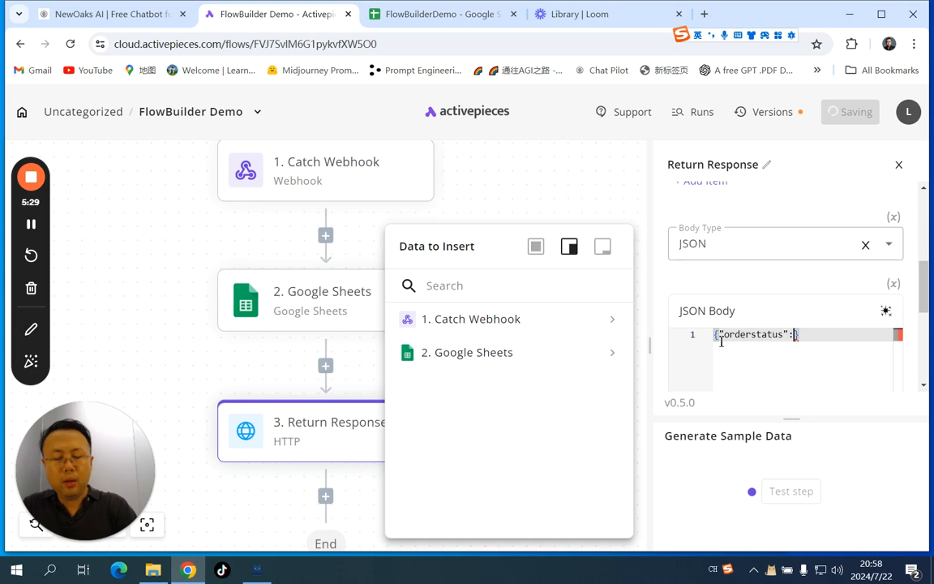
pyautogui.write('::')
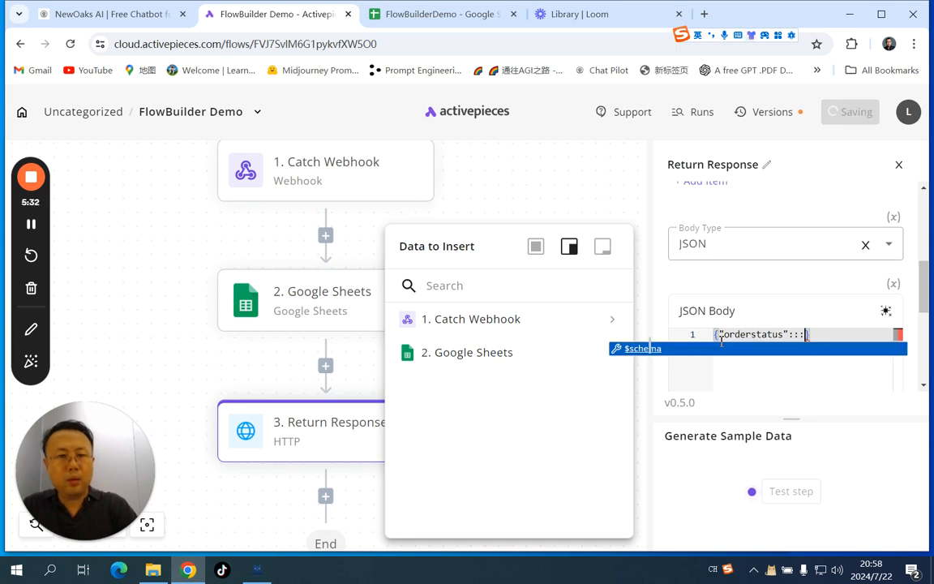
pyautogui.press('BackSpace')
pyautogui.press('BackSpace')
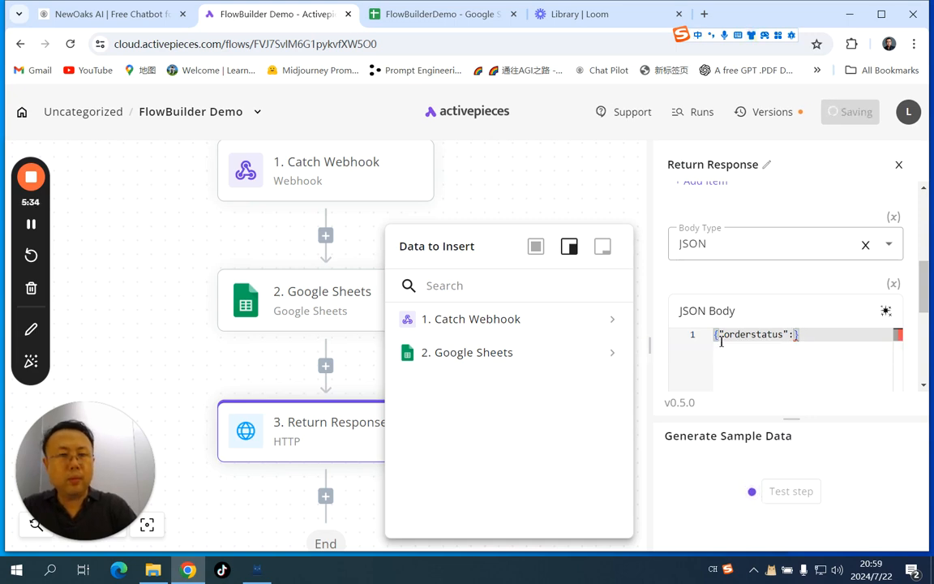
pyautogui.write('"')
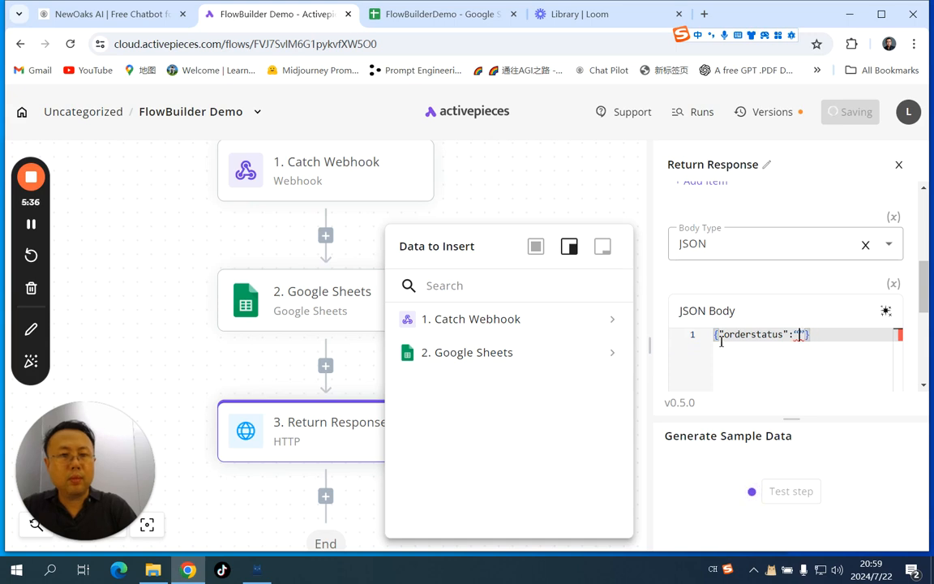
pyautogui.press('BackSpace')
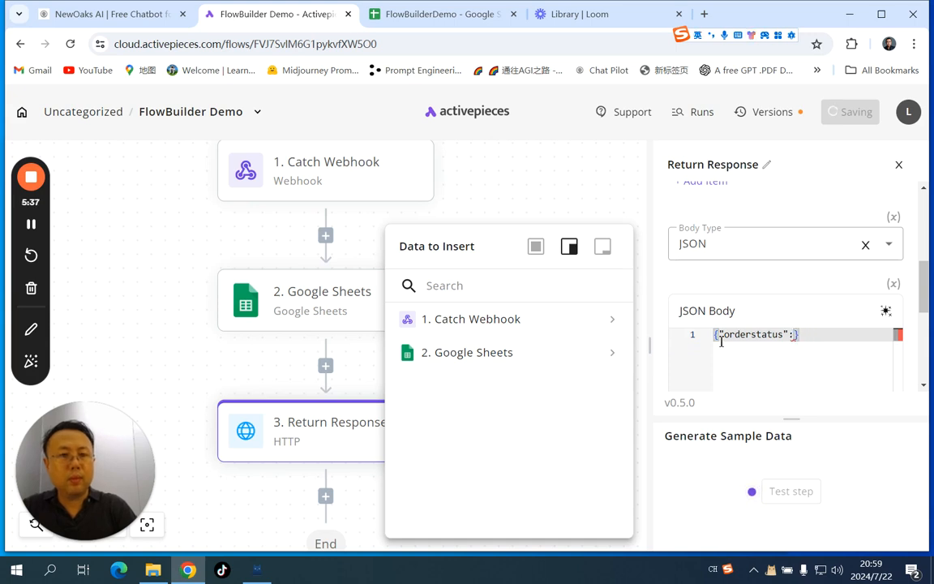
pyautogui.write('"')
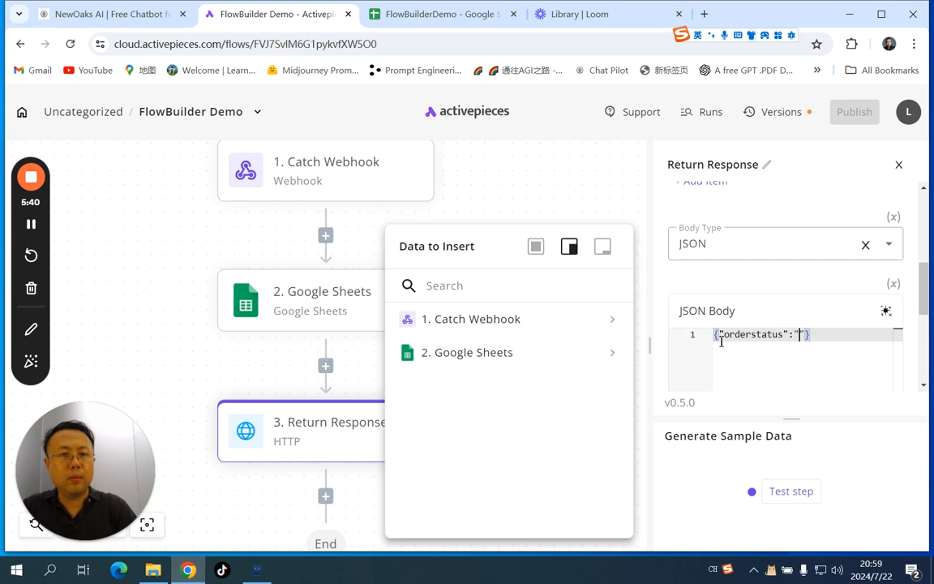
pyautogui.write('oren')
pyautogui.press('BackSpace')
pyautogui.press('BackSpace')
pyautogui.press('BackSpace')
pyautogui.press('BackSpace')
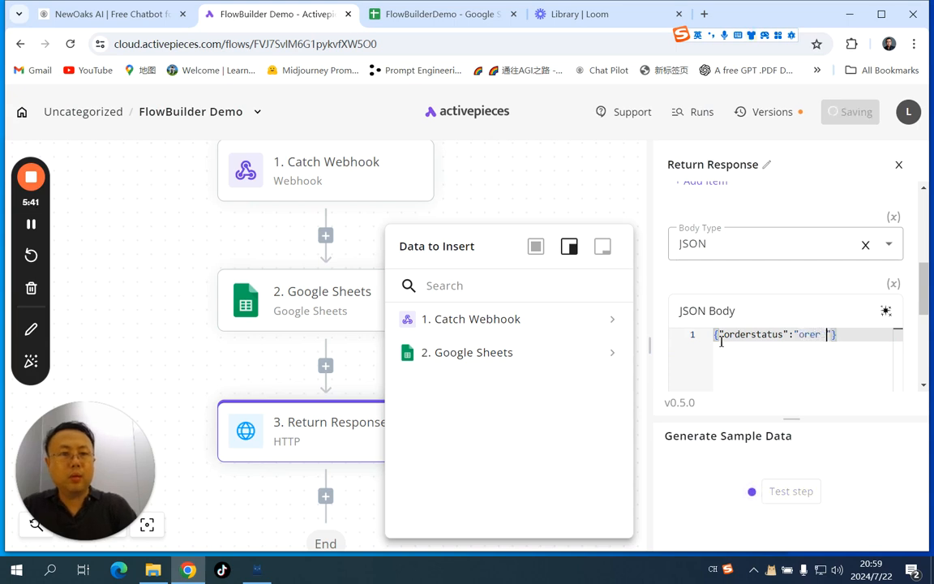
pyautogui.write('your order is complete')
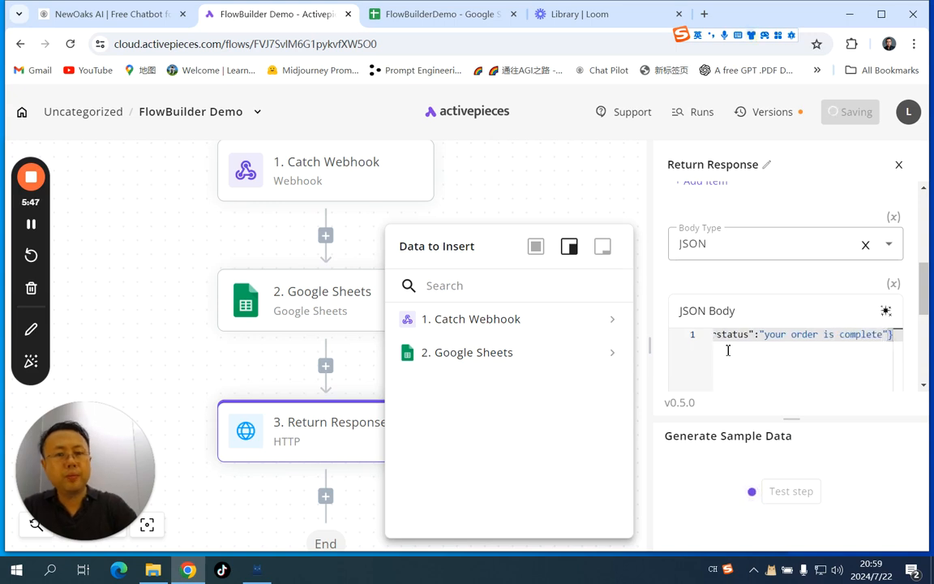
pyautogui.click(900, 337)
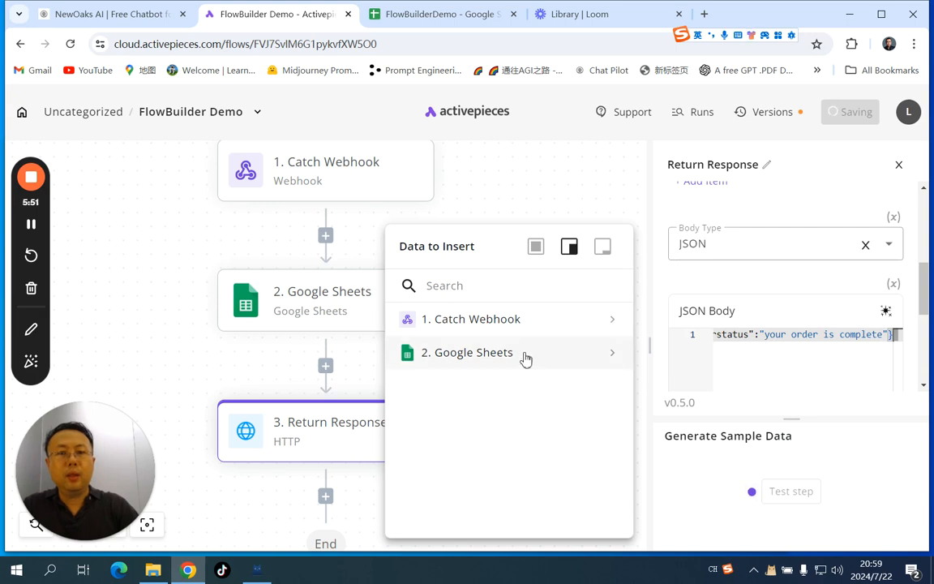
# Step: Go from the Catch Webhook data to its trigger settings and start a test of the trigger
pyautogui.click(600, 323)
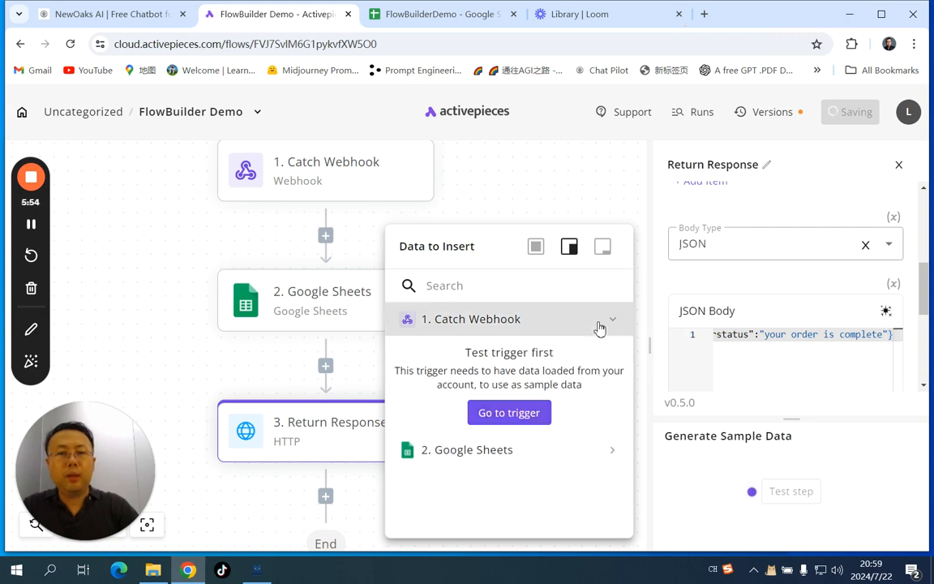
pyautogui.click(529, 415)
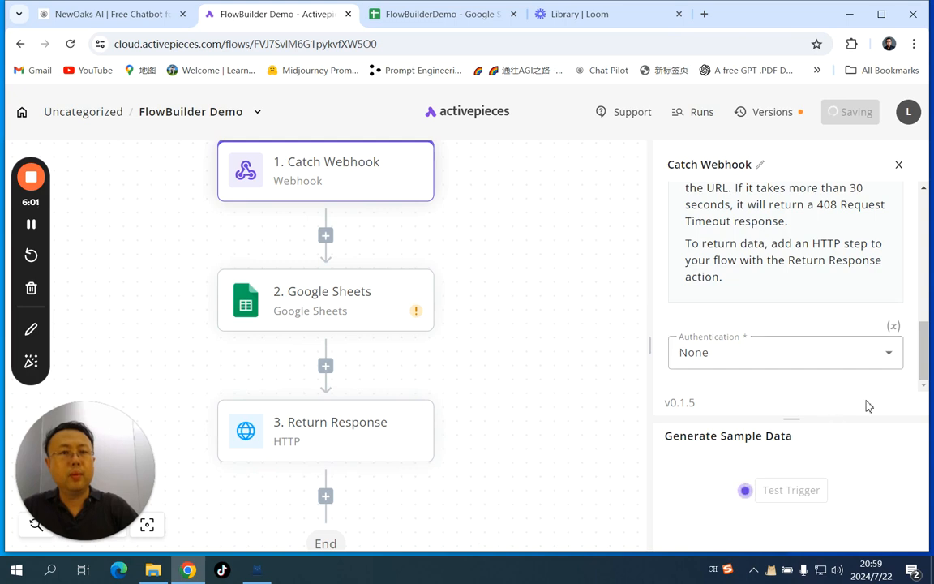
pyautogui.click(810, 494)
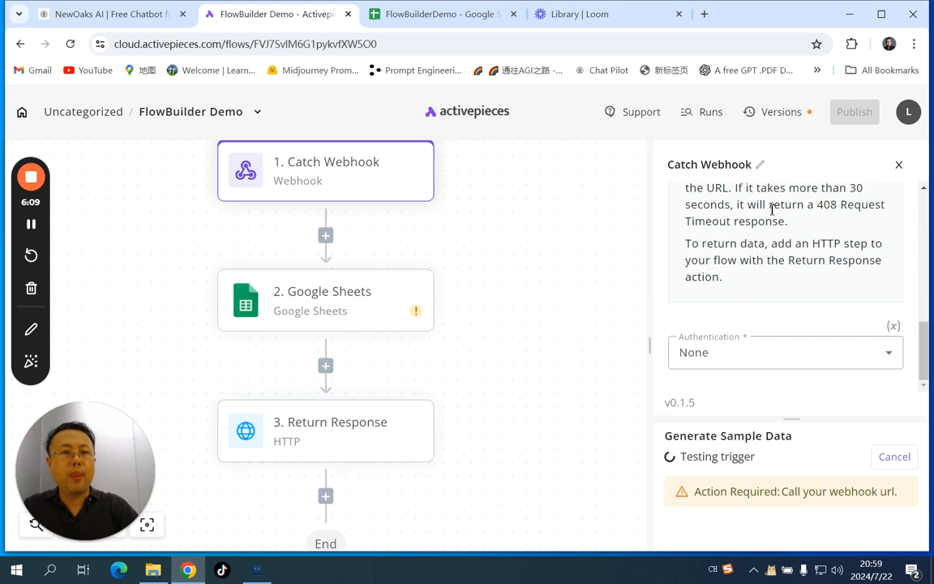
pyautogui.scroll(2, 772, 211)
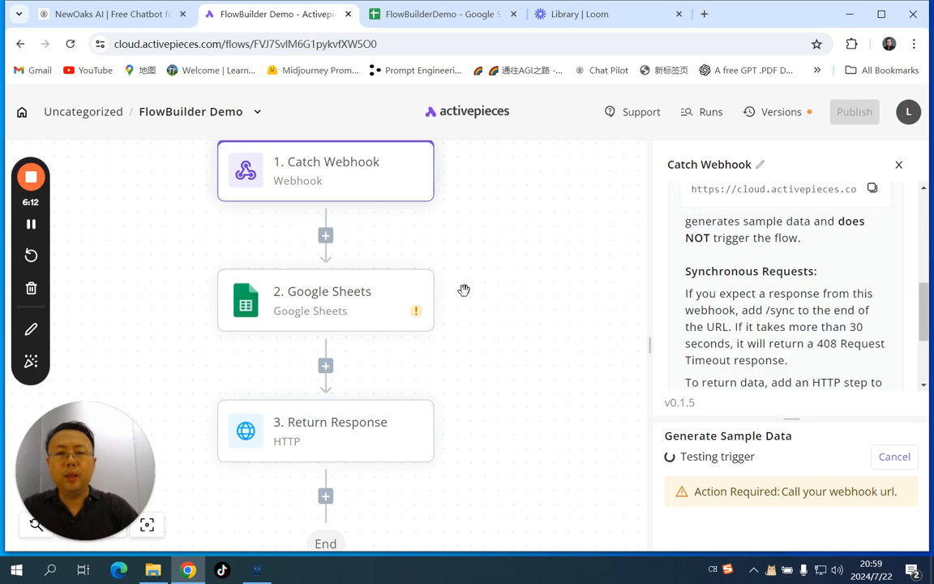
# Step: Set the Google Sheets step's action to Insert Row and its connection to google-sheets
pyautogui.moveTo(463, 294)
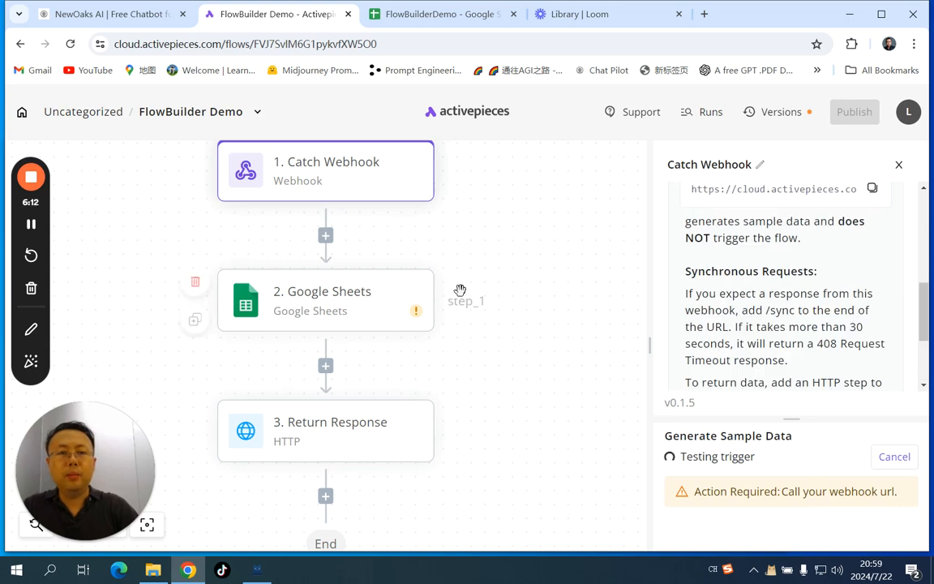
pyautogui.click(336, 301)
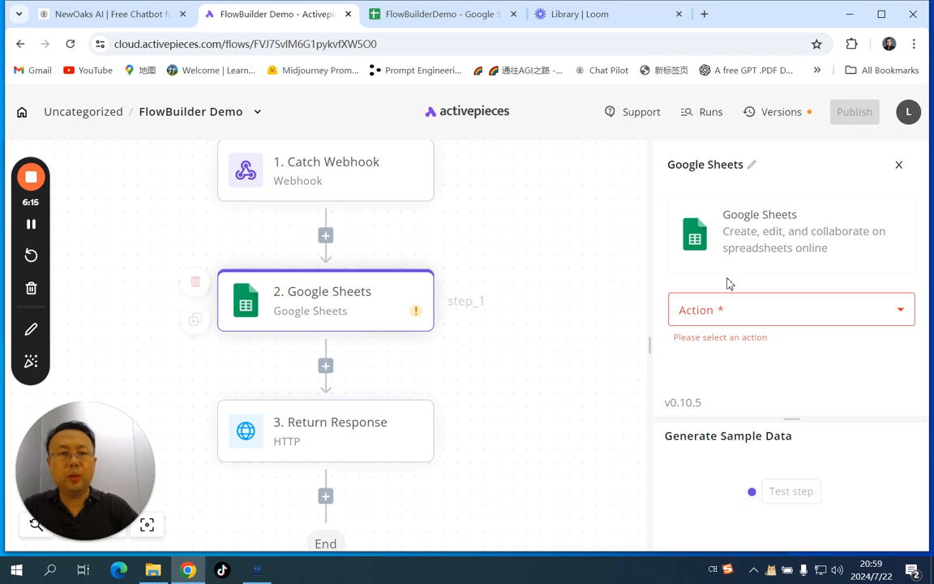
pyautogui.click(806, 312)
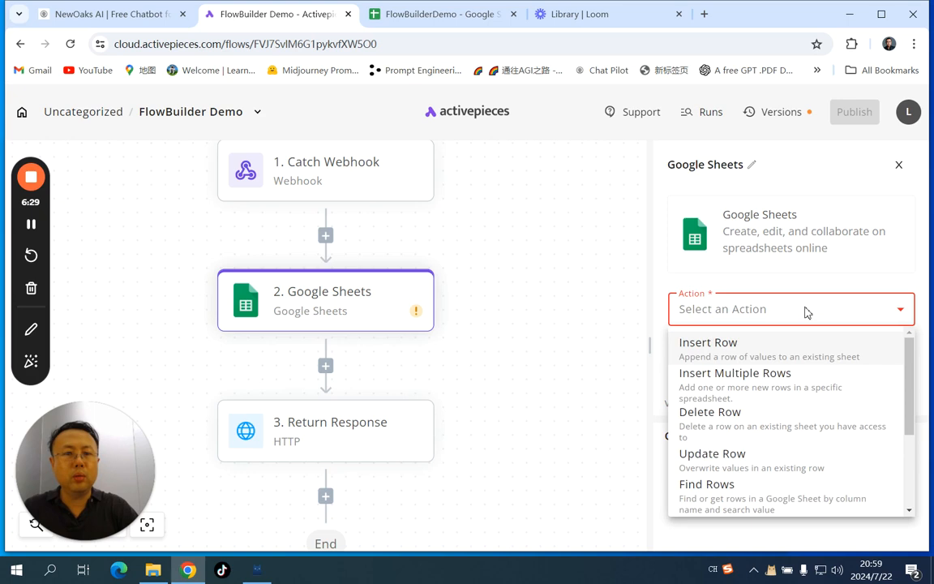
pyautogui.click(782, 347)
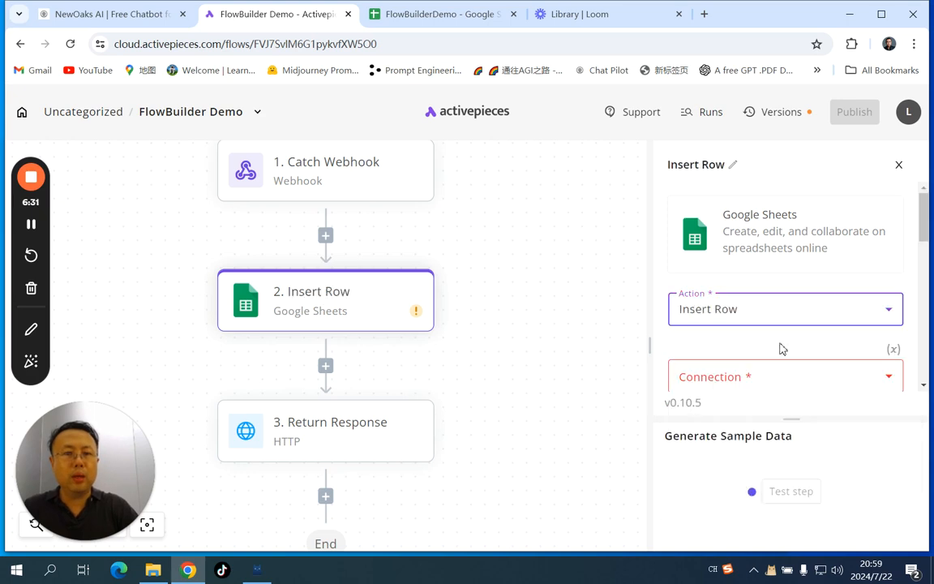
pyautogui.scroll(-2, 791, 349)
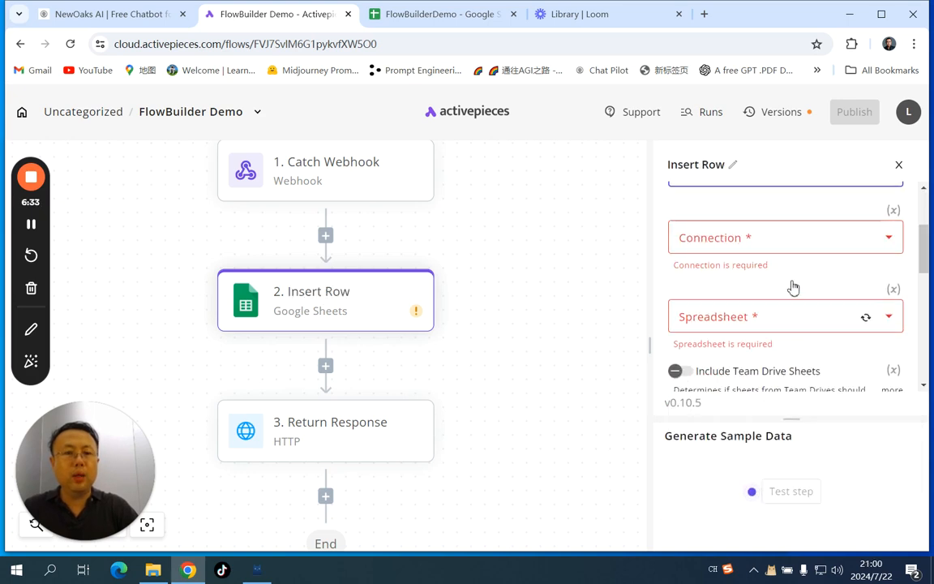
pyautogui.click(785, 242)
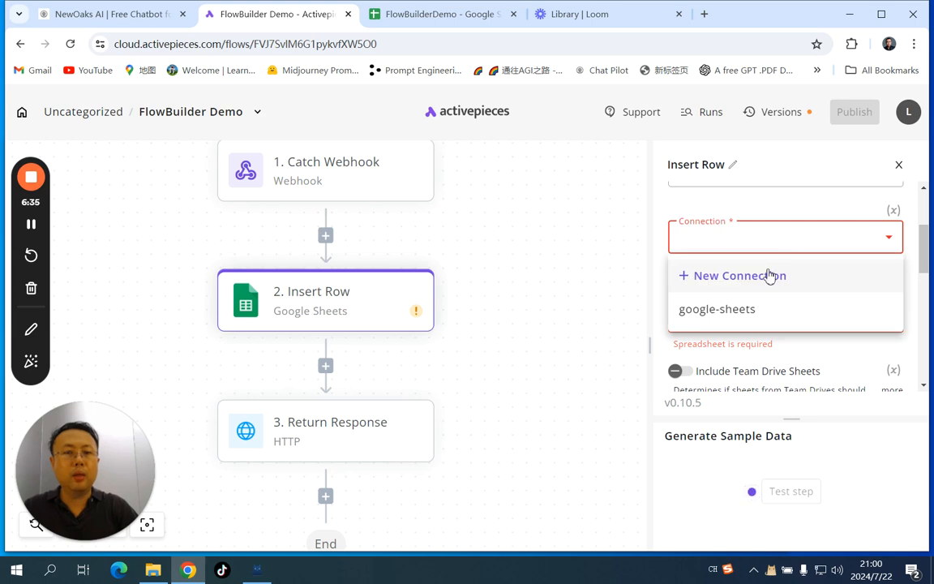
pyautogui.click(730, 316)
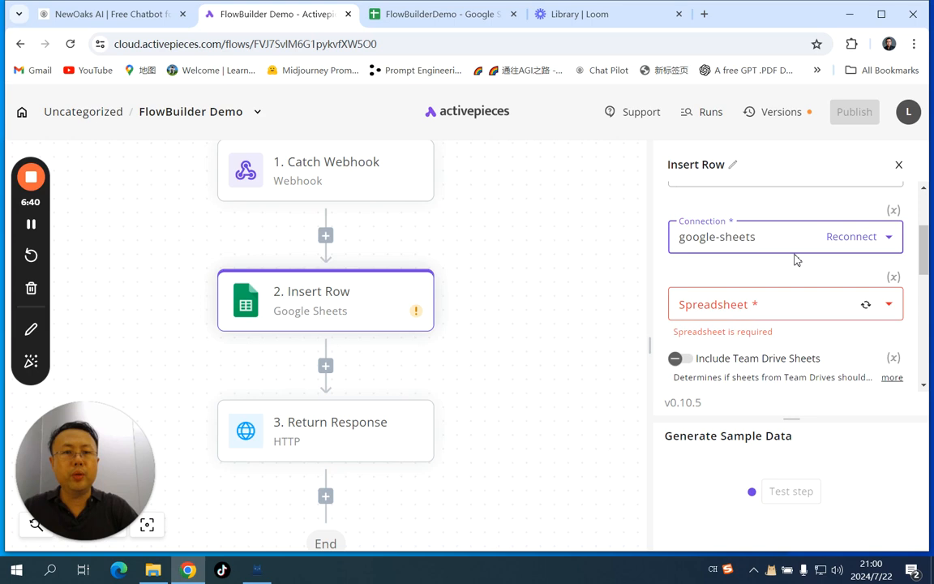
# Step: Check the spreadsheet's name in Google Sheets, then select FlowBuilderDemo as the Insert Row step's spreadsheet in Activepieces
pyautogui.click(460, 18)
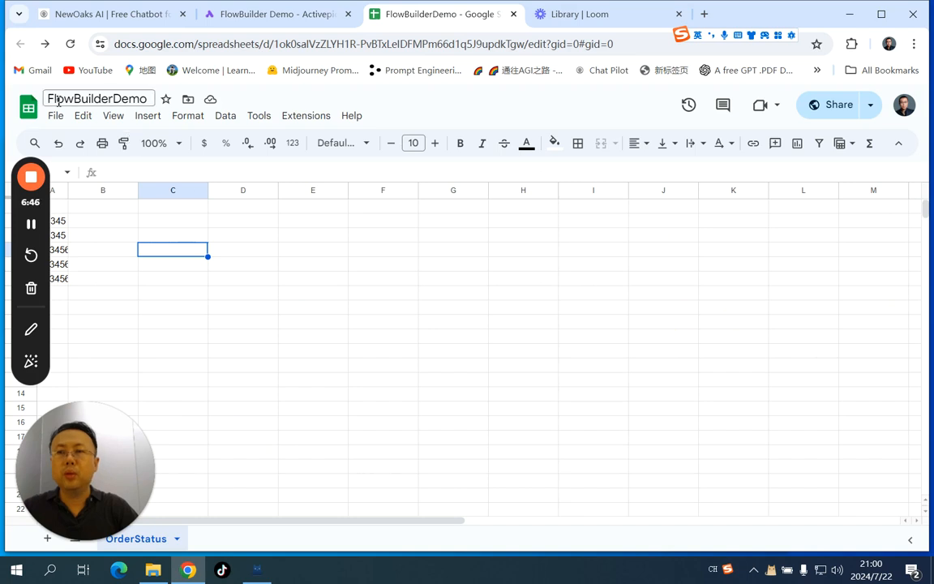
pyautogui.click(245, 15)
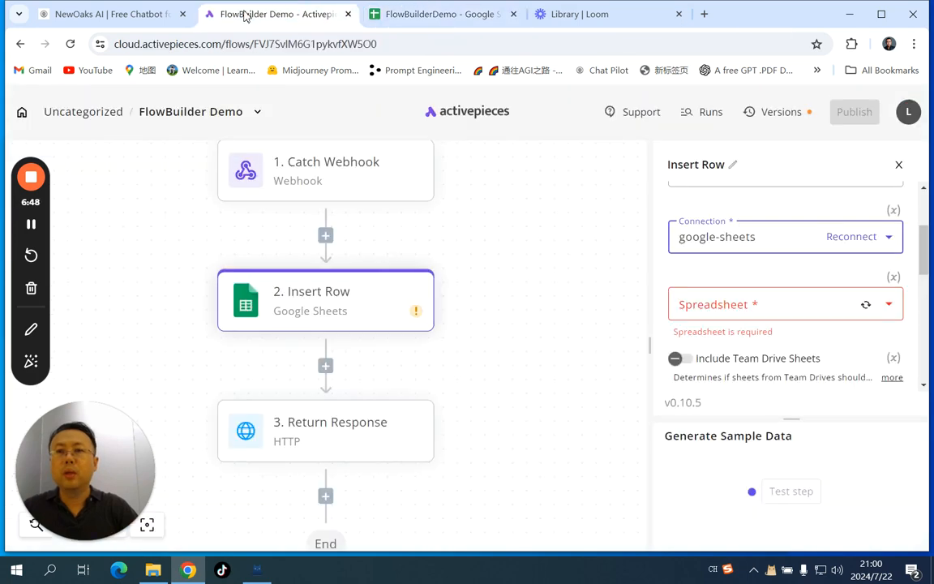
pyautogui.click(782, 312)
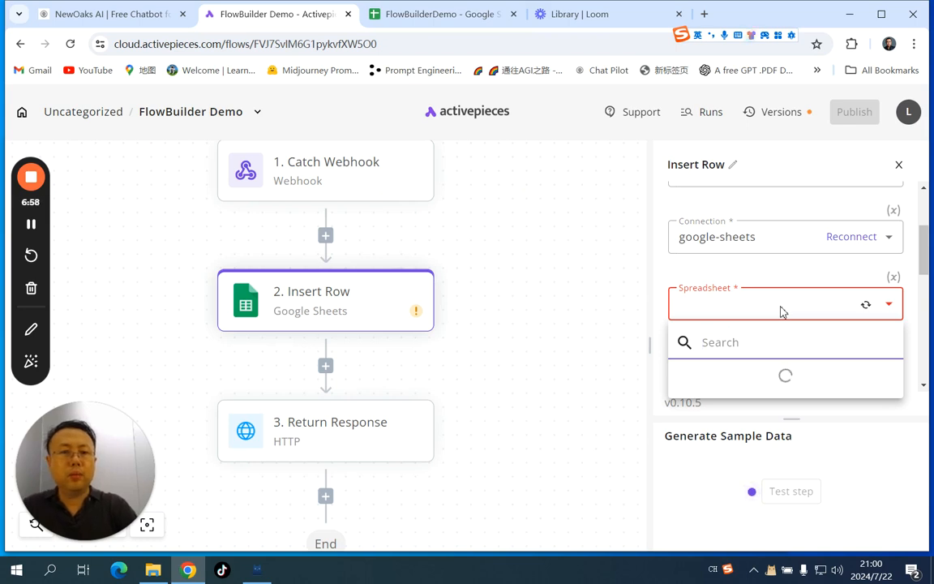
pyautogui.write('googl')
pyautogui.press('BackSpace')
pyautogui.press('BackSpace')
pyautogui.press('BackSpace')
pyautogui.write('f')
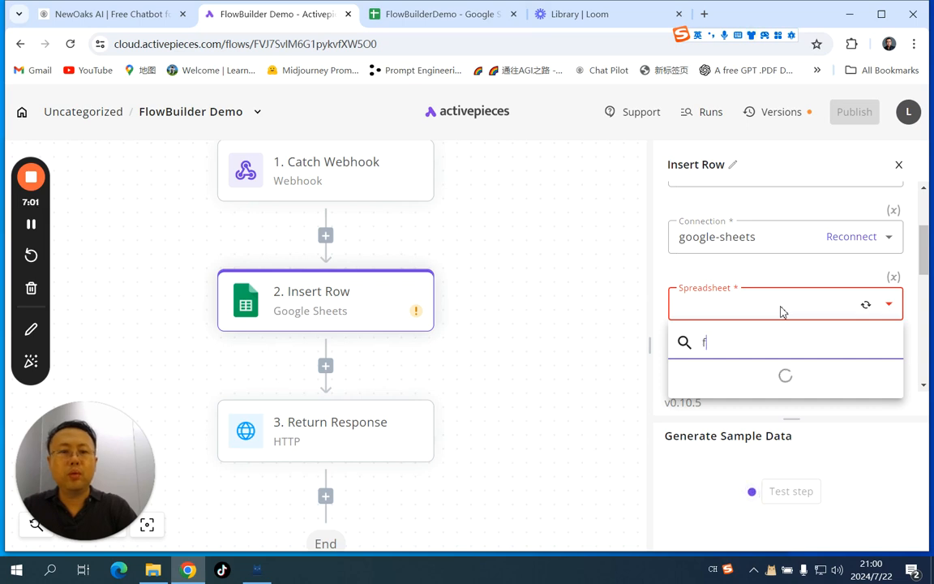
pyautogui.write('lowbui')
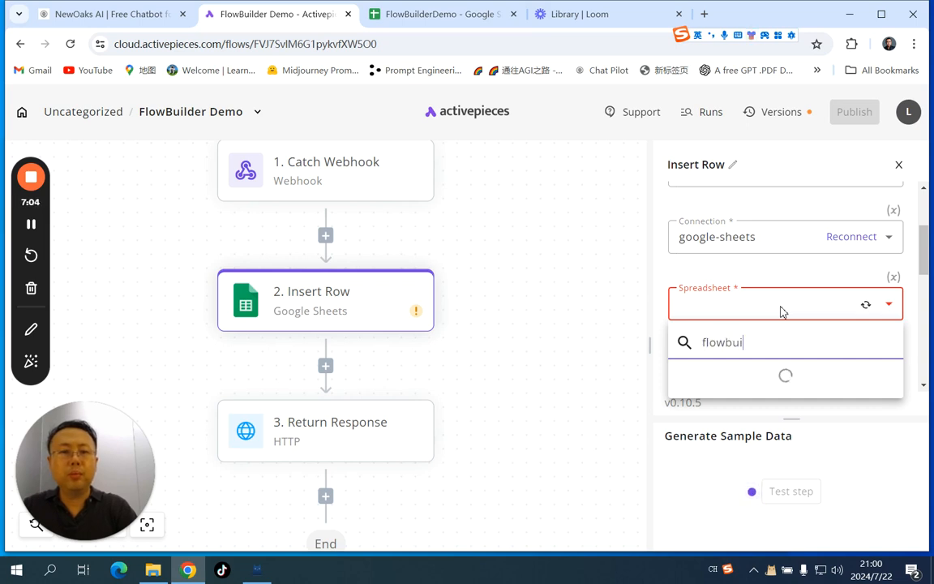
pyautogui.write('lderdemo')
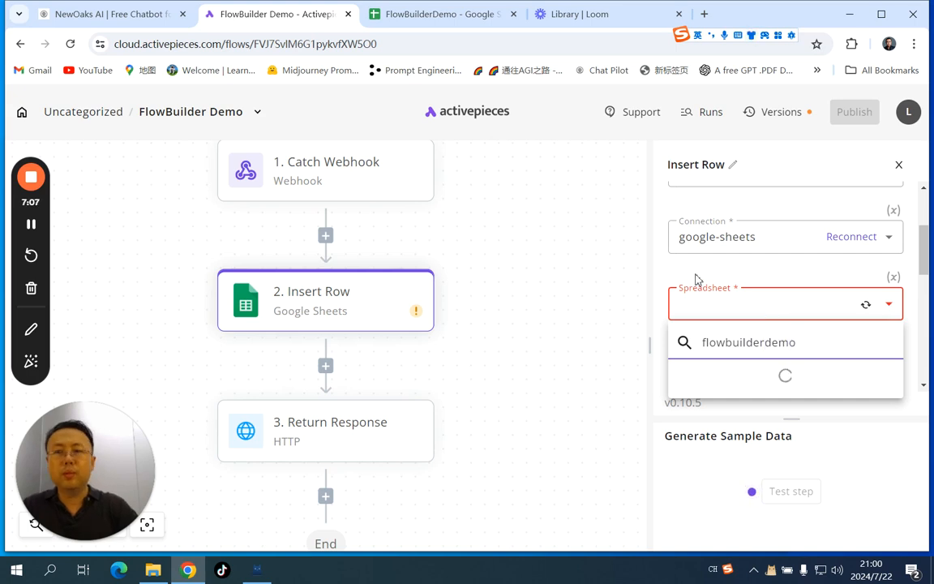
pyautogui.click(30, 228)
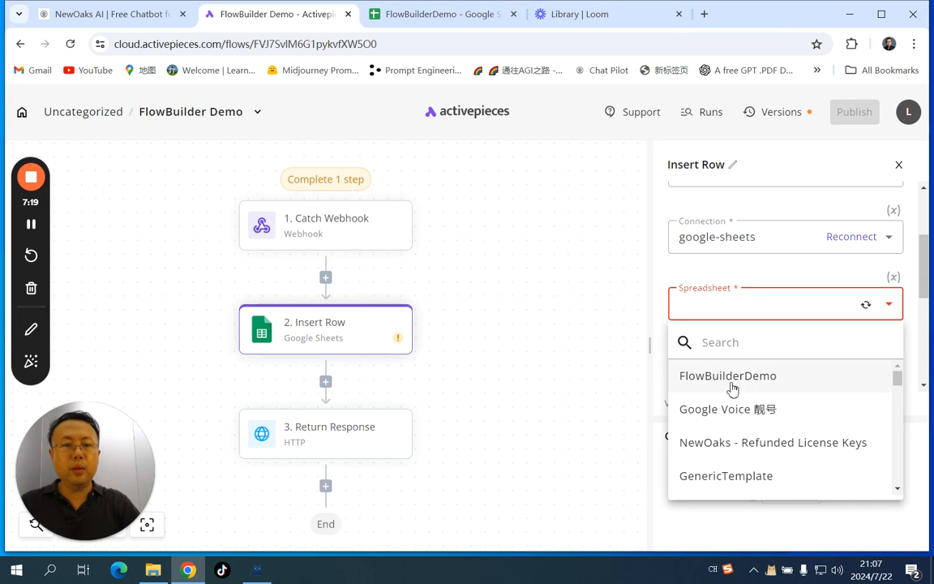
pyautogui.click(732, 389)
# Step: Choose OrderStatus as the Insert Row step's sheet and review the header and Values settings
pyautogui.scroll(-1, 813, 351)
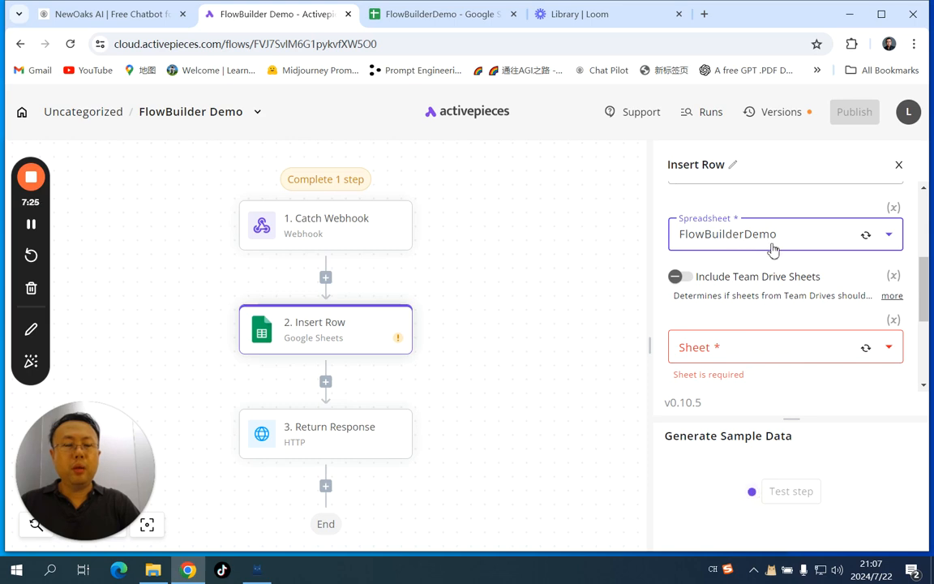
pyautogui.click(735, 354)
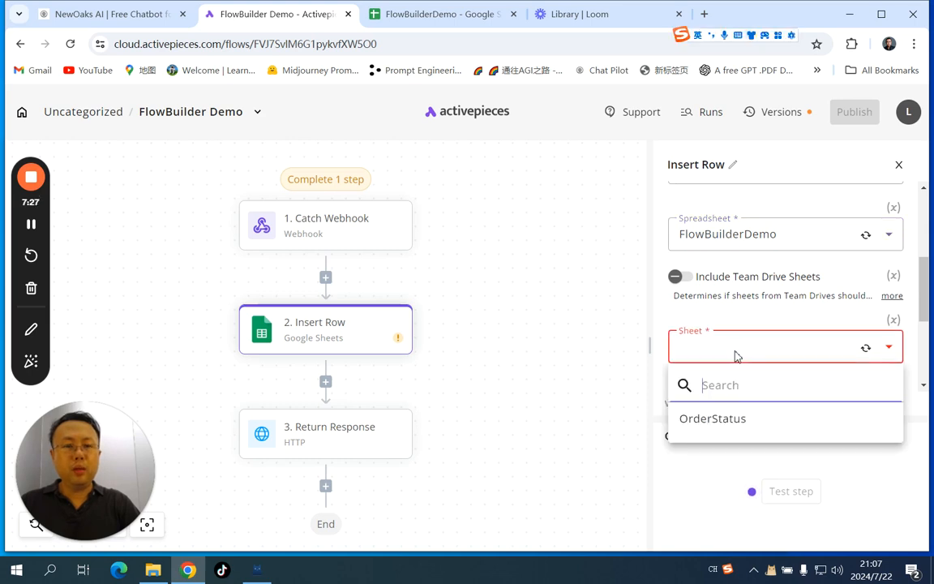
pyautogui.click(718, 420)
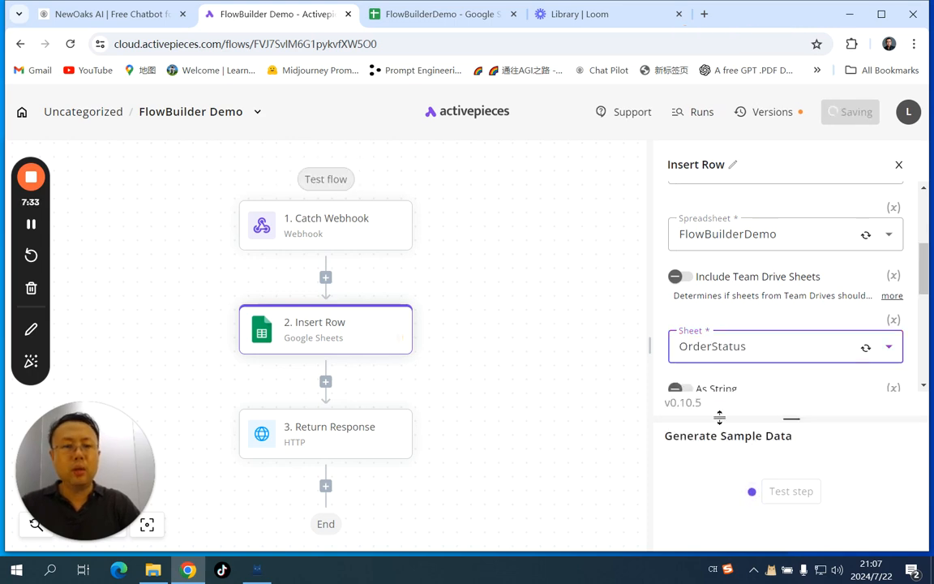
pyautogui.scroll(-1, 563, 370)
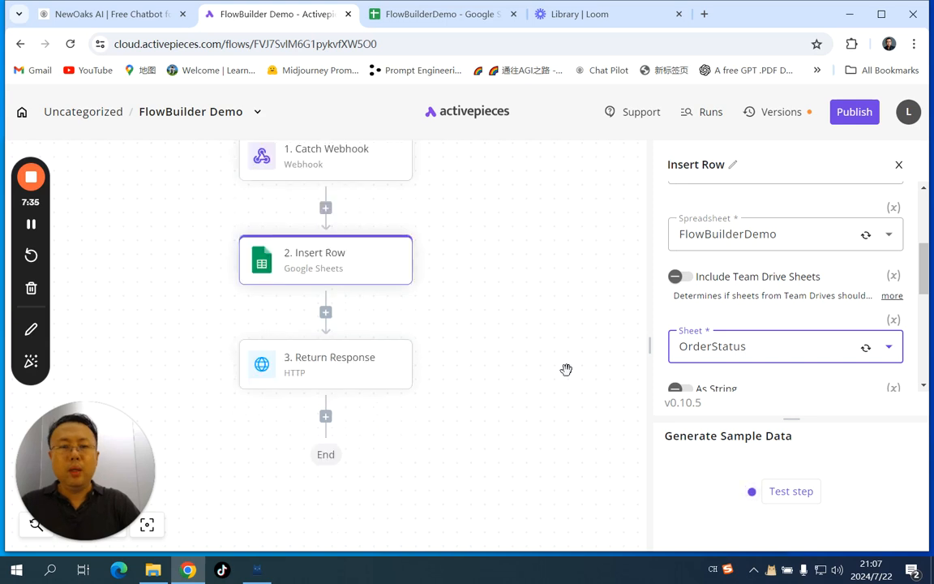
pyautogui.scroll(-2, 788, 346)
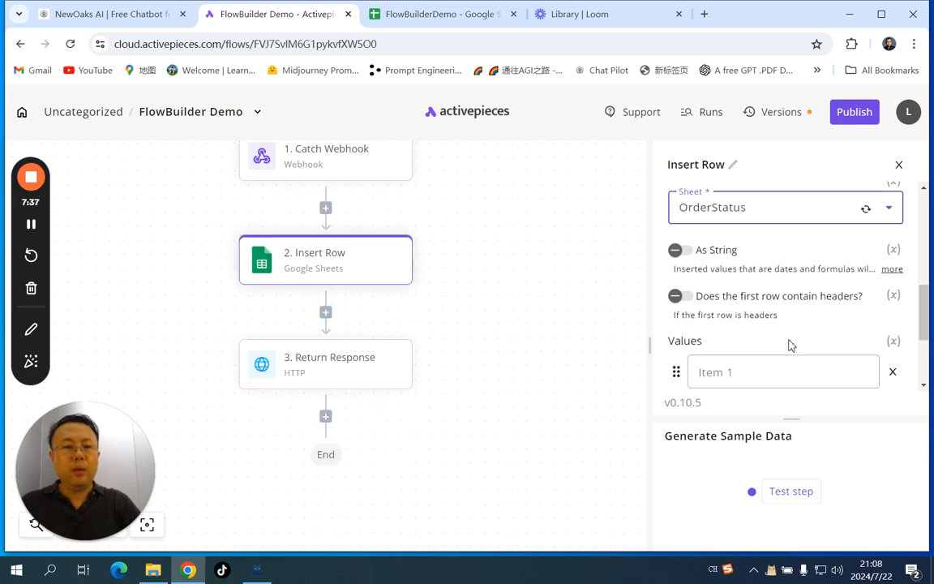
pyautogui.scroll(-1, 792, 344)
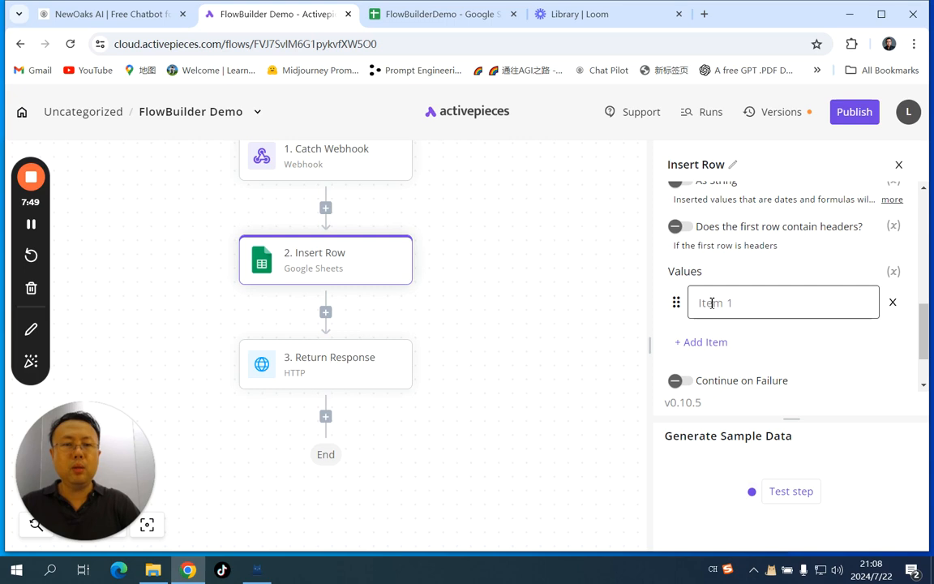
# Step: In NewOaks AI, start a new parameter for the get_order_details request with OrderID as both its name and description
pyautogui.click(140, 26)
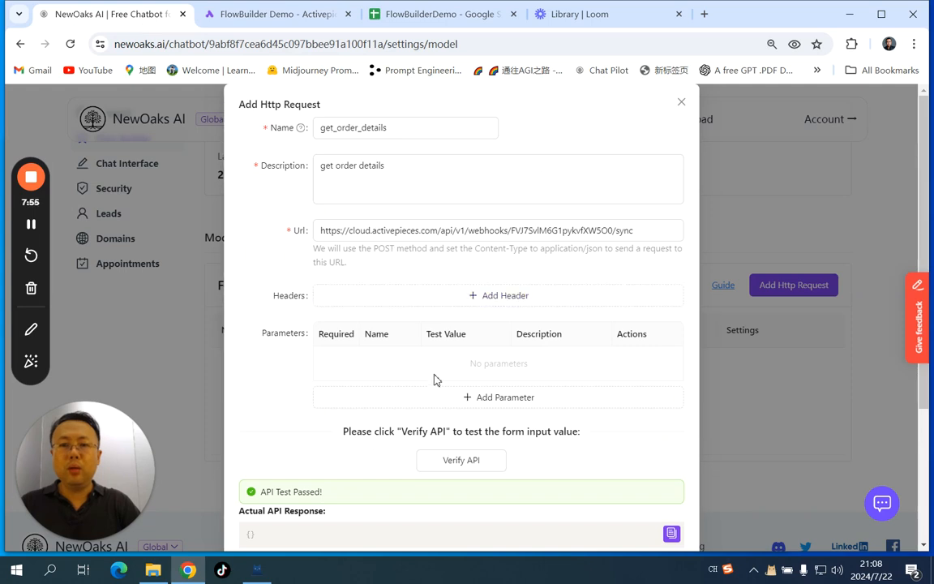
pyautogui.click(476, 398)
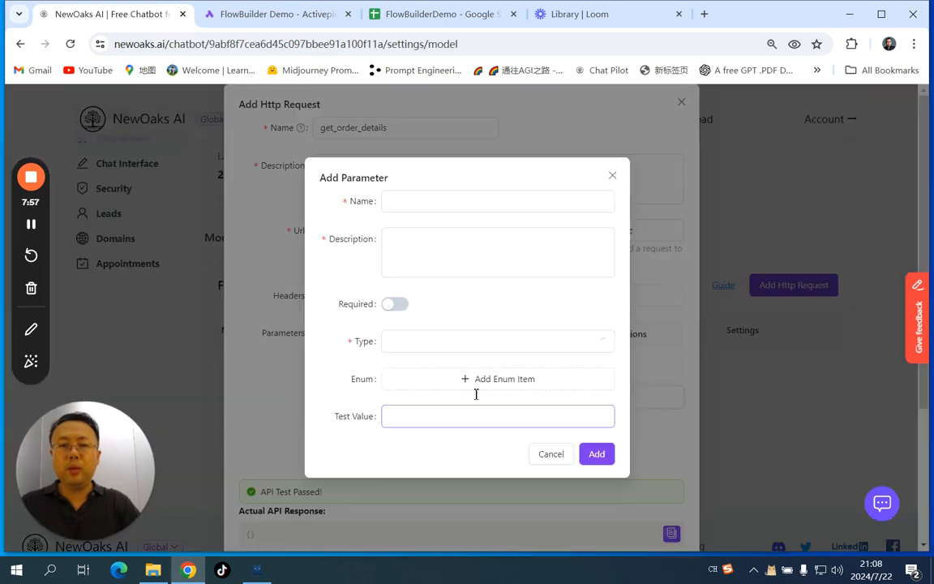
pyautogui.click(422, 203)
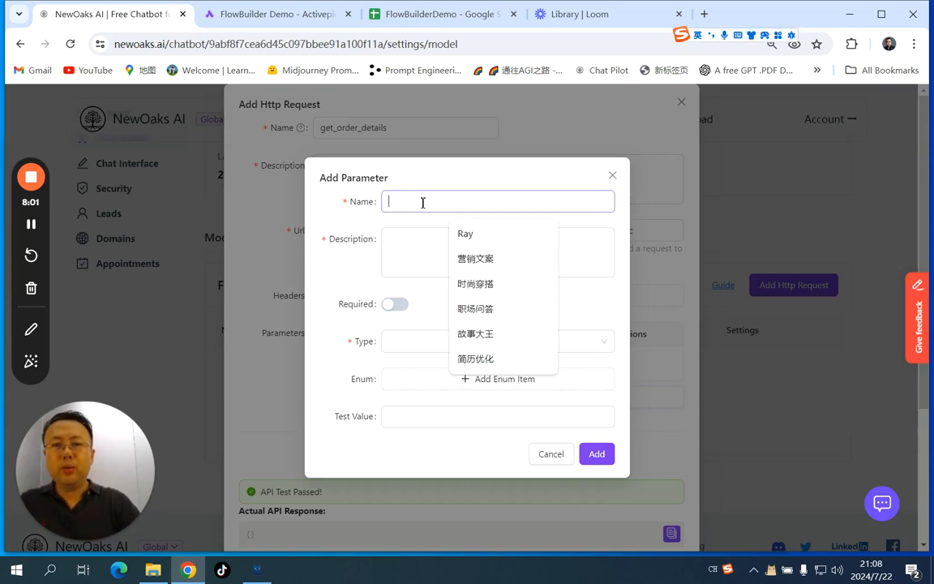
pyautogui.write('O')
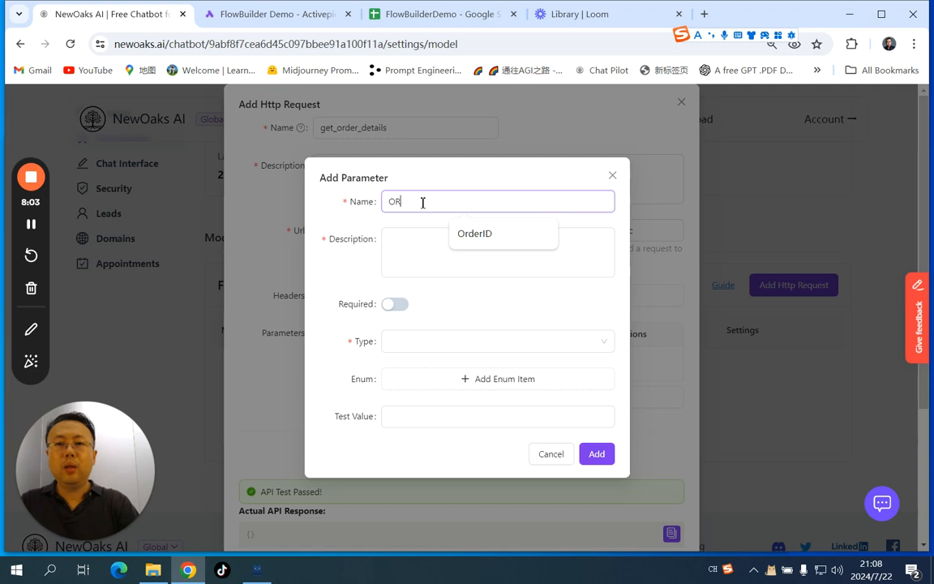
pyautogui.write('rder')
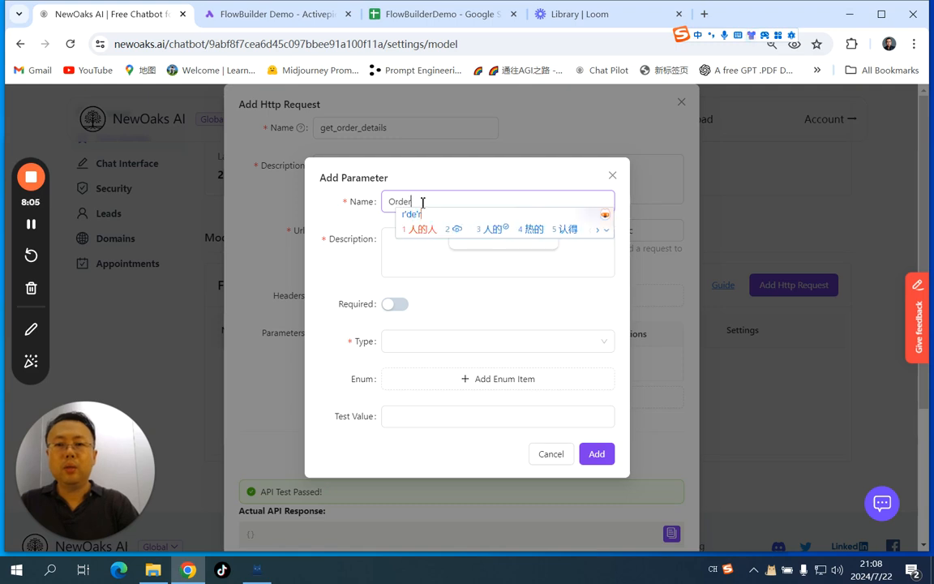
pyautogui.press('shift')
pyautogui.write('ID')
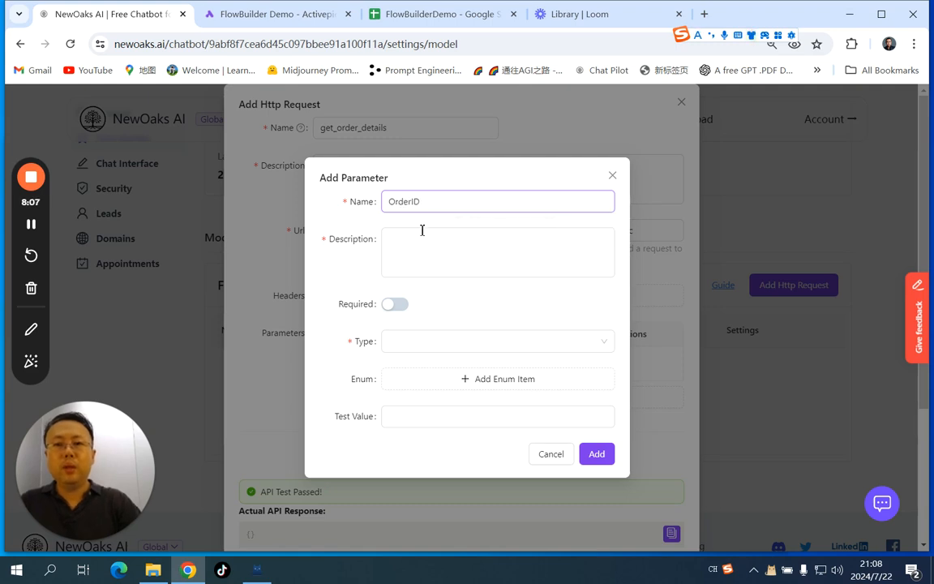
pyautogui.click(420, 236)
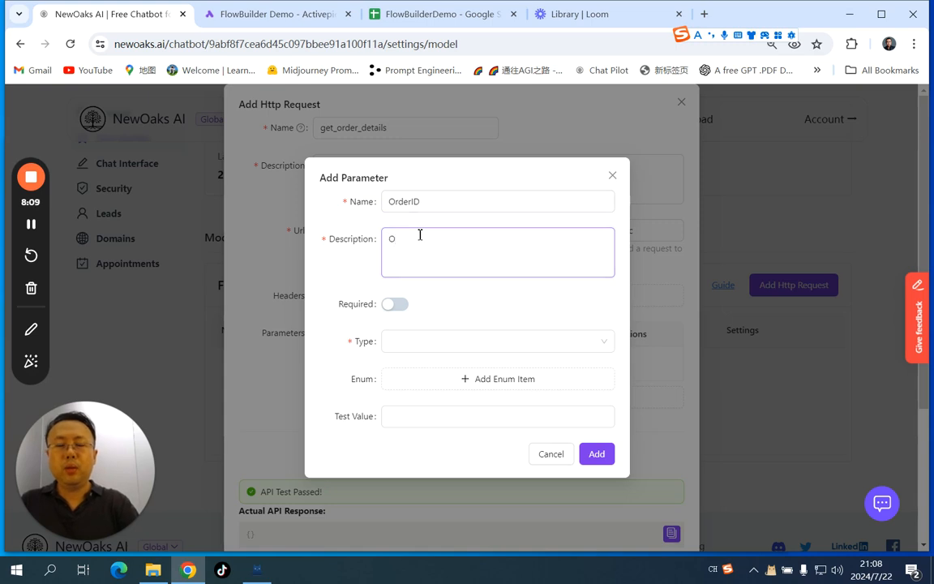
pyautogui.write('OrderID')
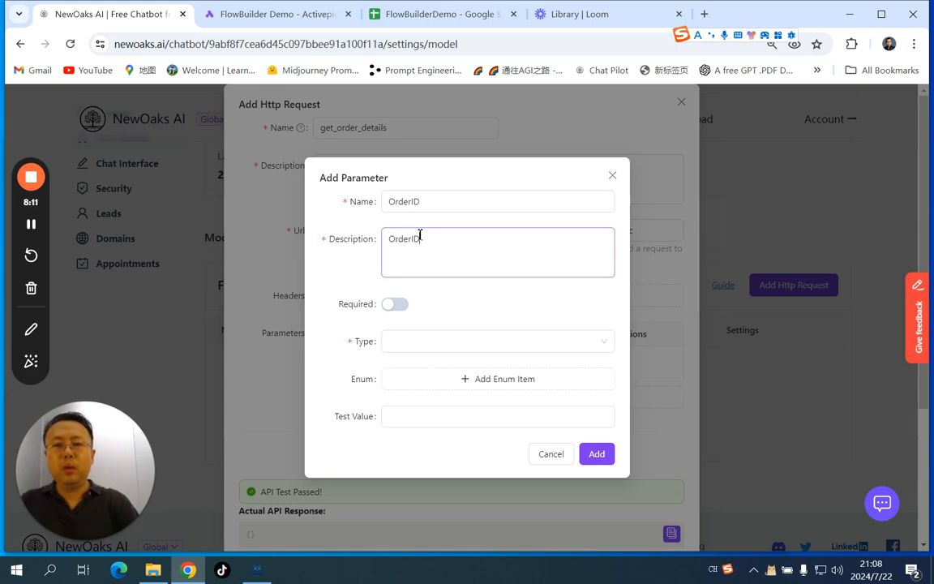
# Step: Set the OrderID parameter's type to integer, enter a sample order number as the test value, and add it
pyautogui.click(416, 342)
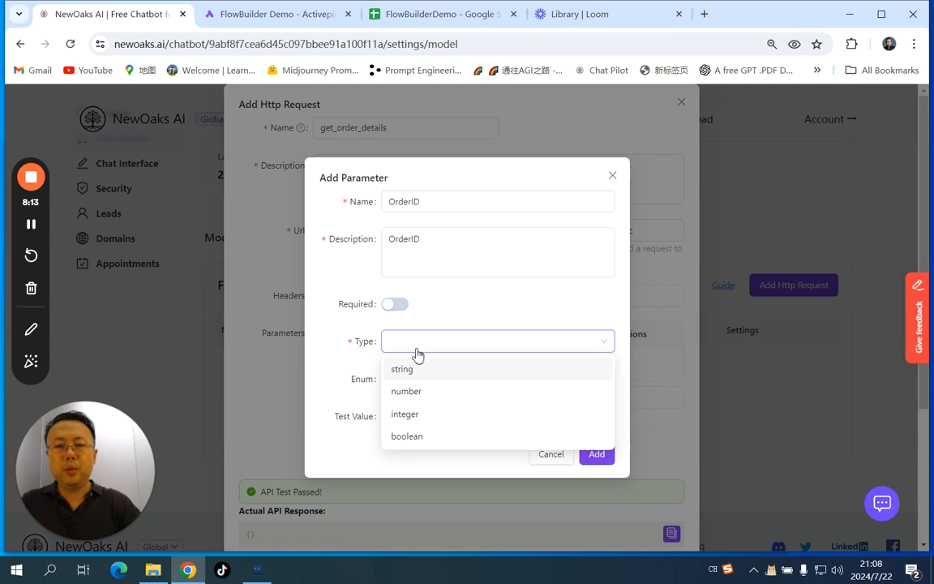
pyautogui.click(405, 415)
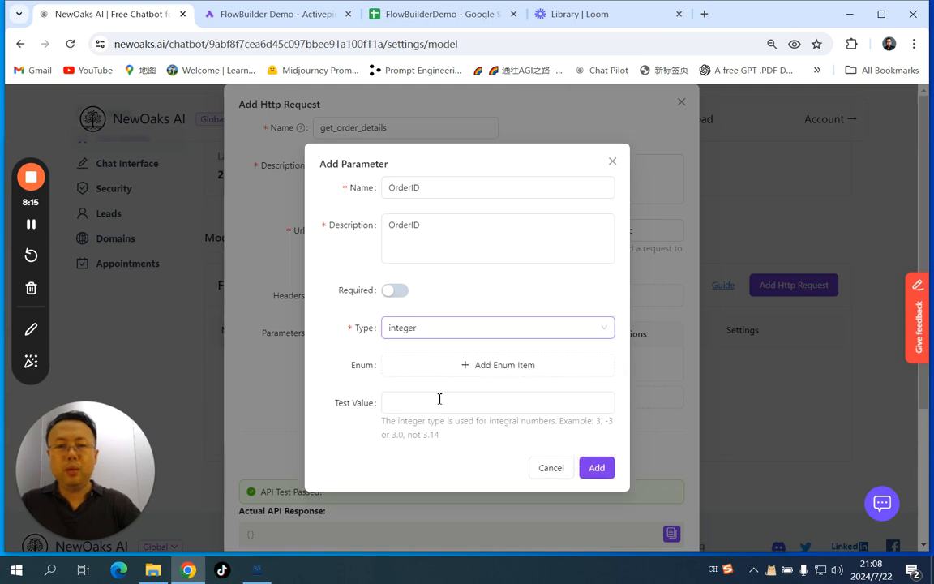
pyautogui.click(438, 407)
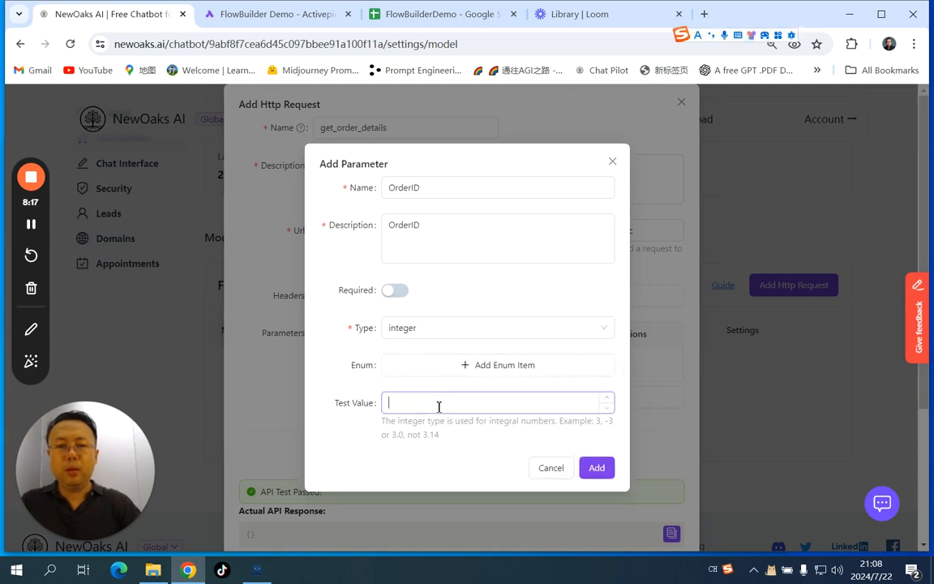
pyautogui.write('12')
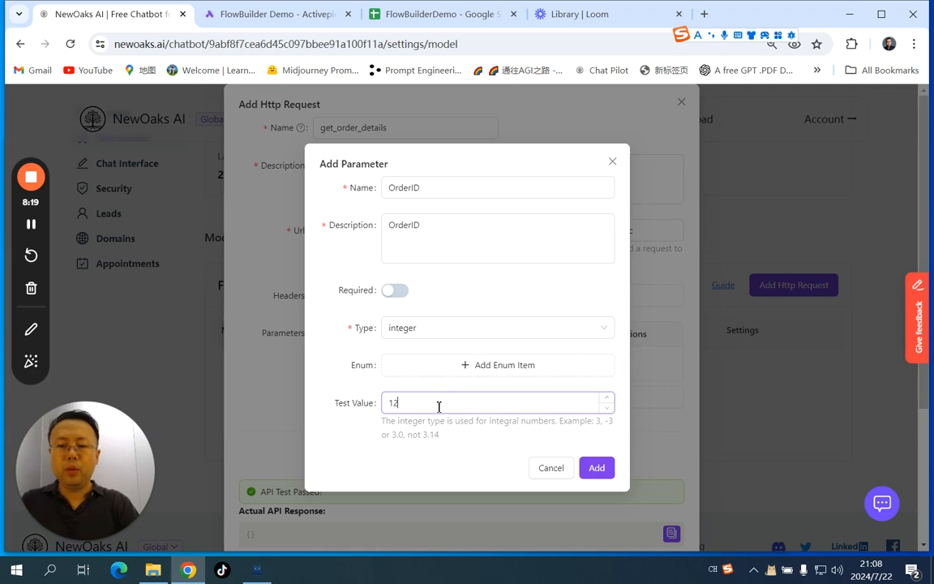
pyautogui.write('345')
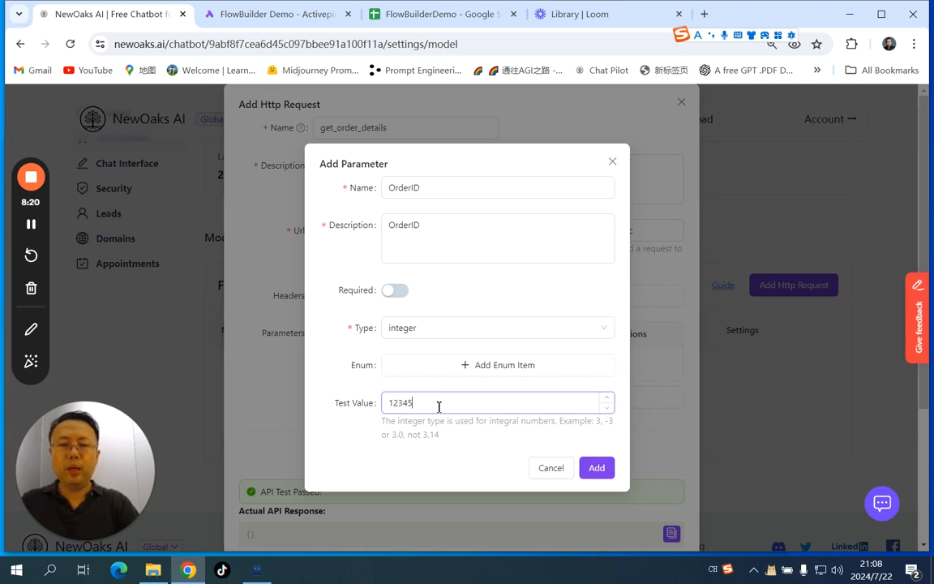
pyautogui.click(598, 470)
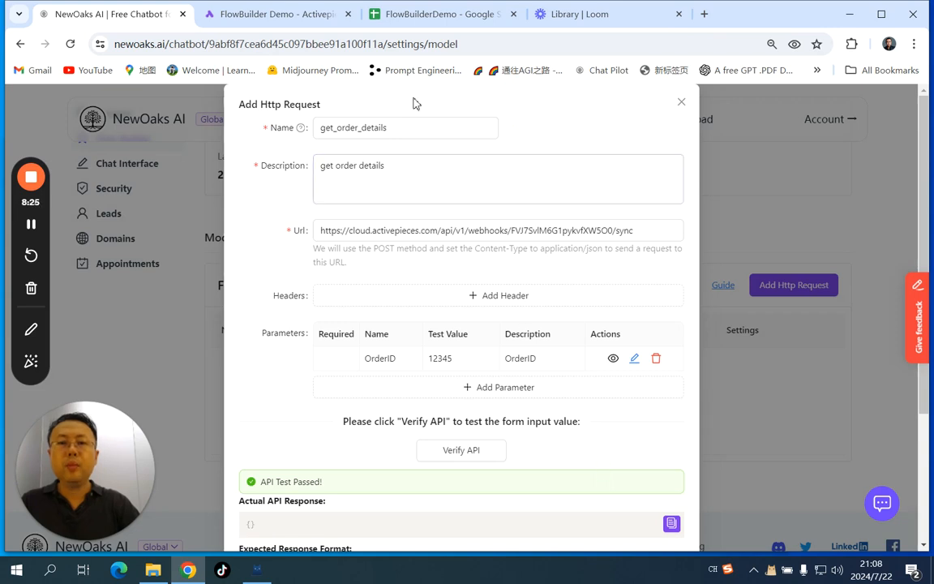
# Step: In Activepieces, go from the Insert Row step's first value to the Catch Webhook trigger and start a trigger test
pyautogui.click(274, 21)
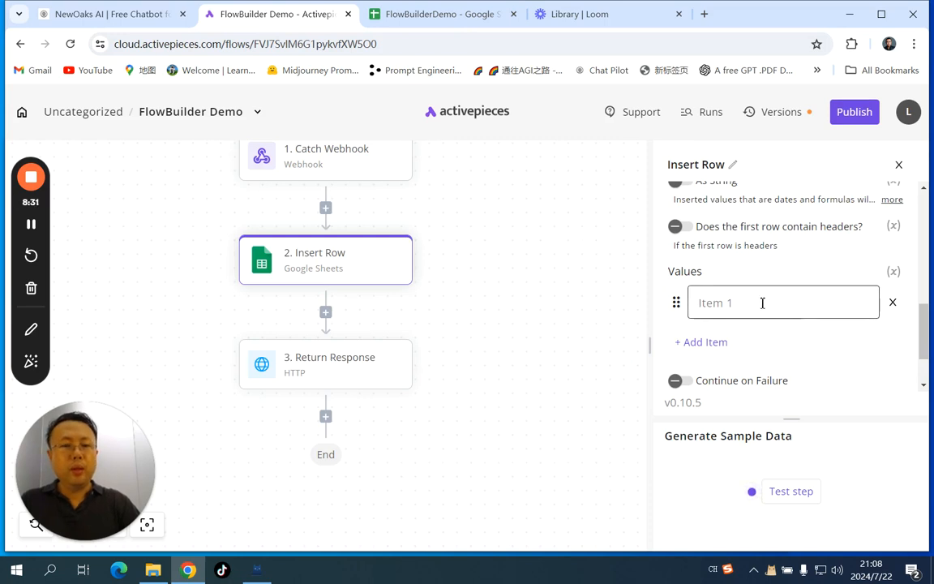
pyautogui.click(707, 302)
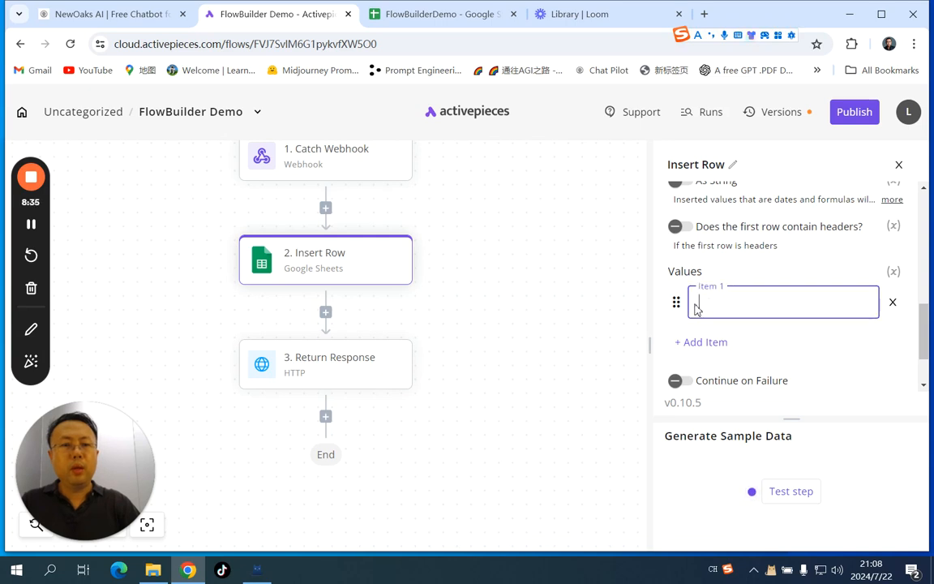
pyautogui.click(870, 303)
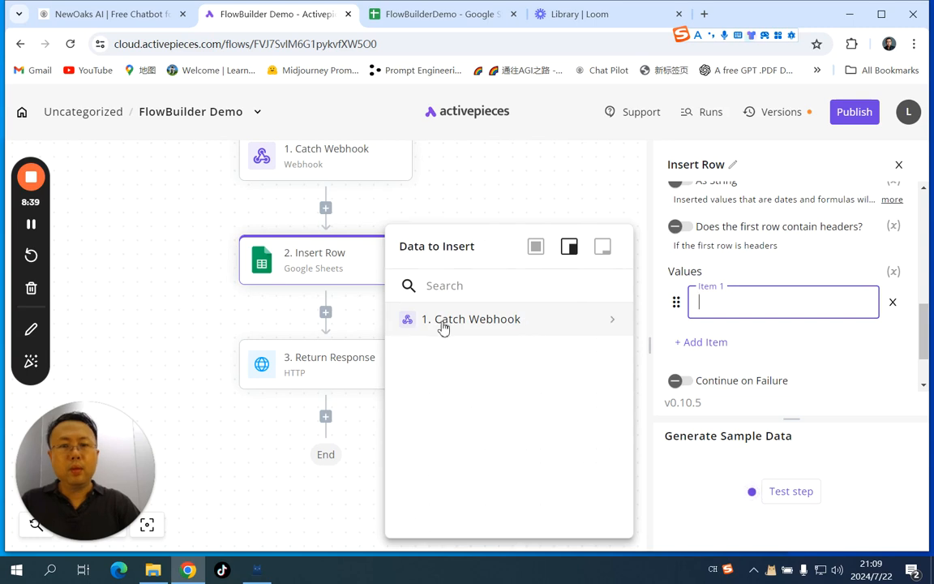
pyautogui.click(616, 323)
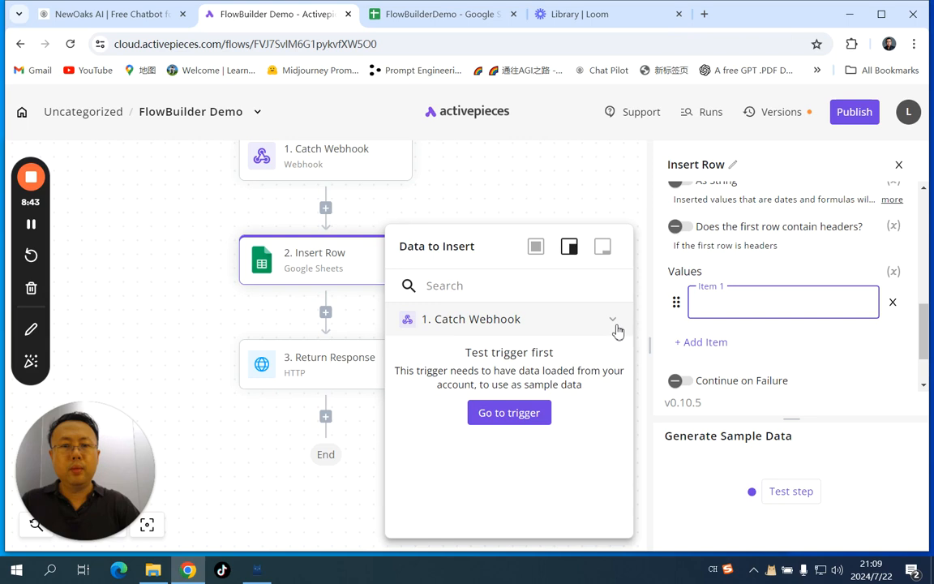
pyautogui.click(529, 421)
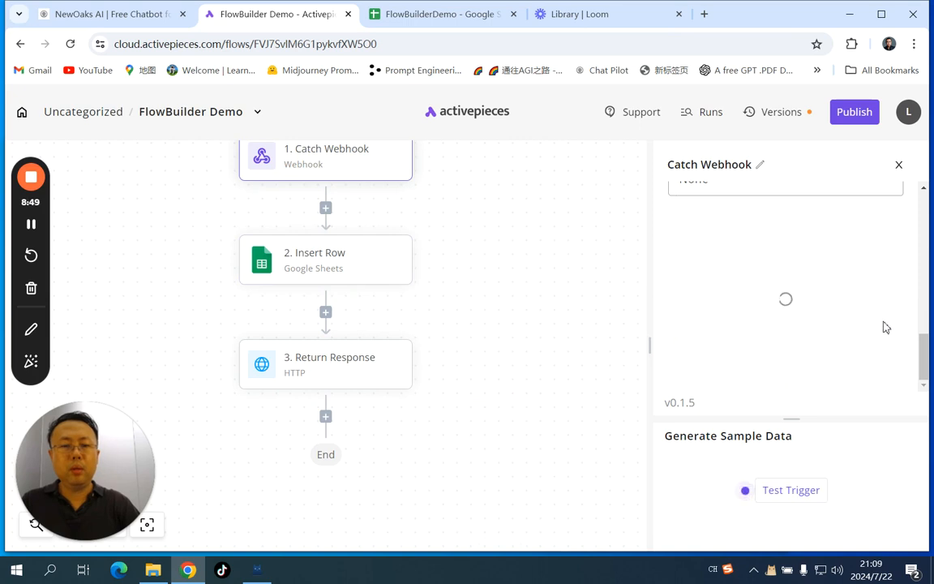
pyautogui.click(789, 491)
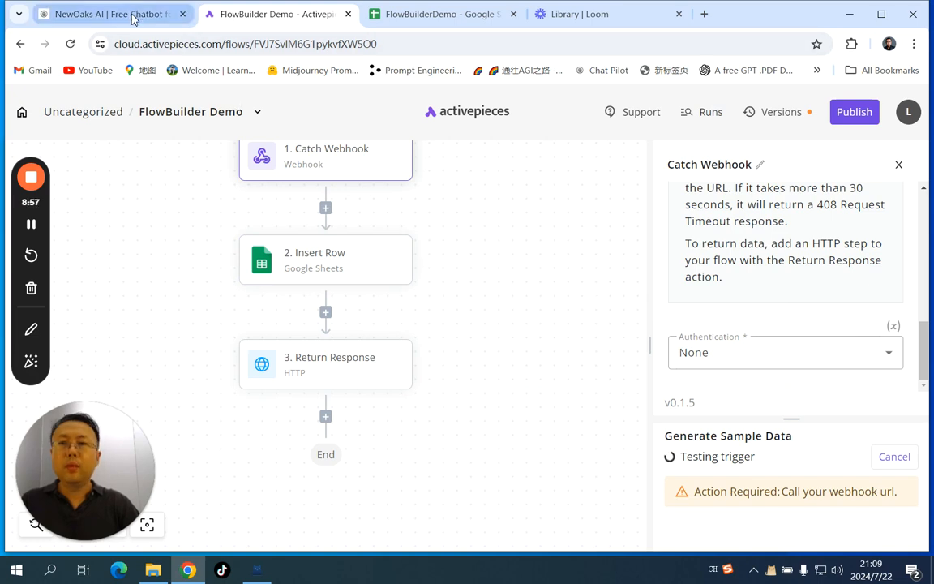
# Step: Verify the get_order_details API in NewOaks AI and compare the actual response with the expected response format
pyautogui.moveTo(134, 19)
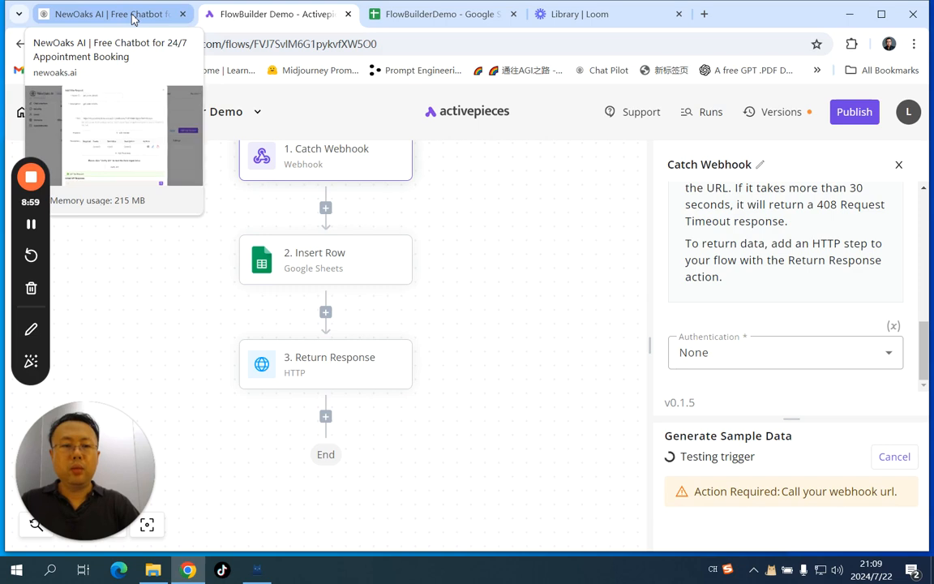
pyautogui.click(134, 19)
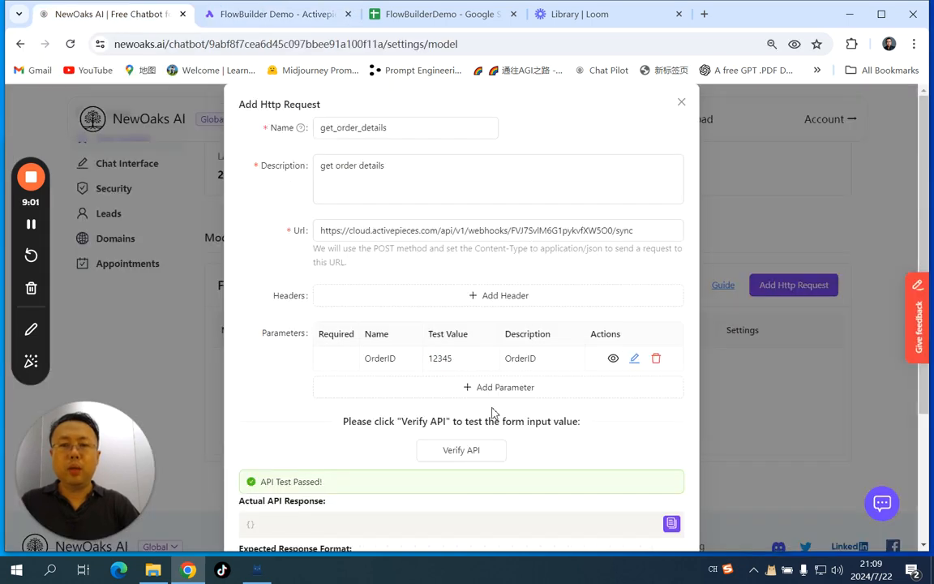
pyautogui.click(474, 460)
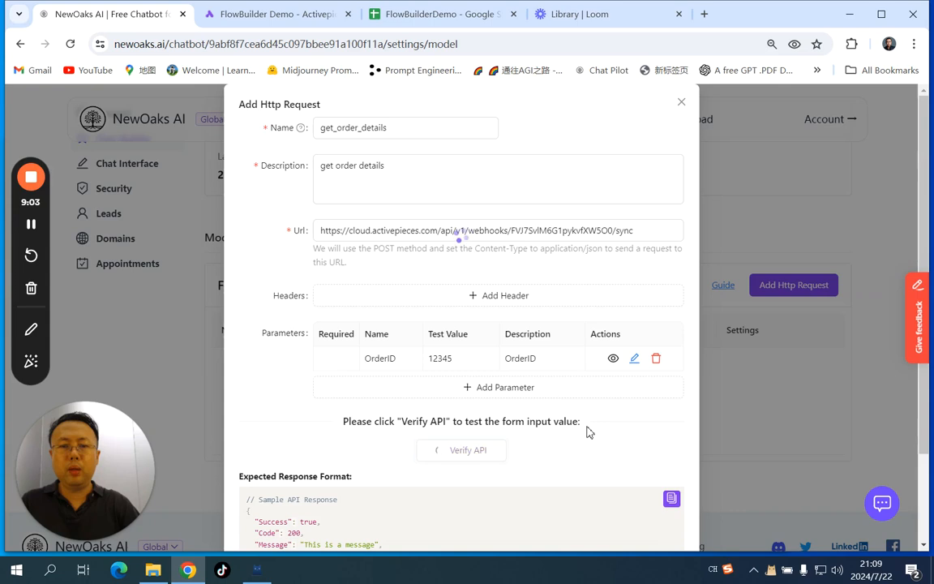
pyautogui.scroll(-1, 589, 432)
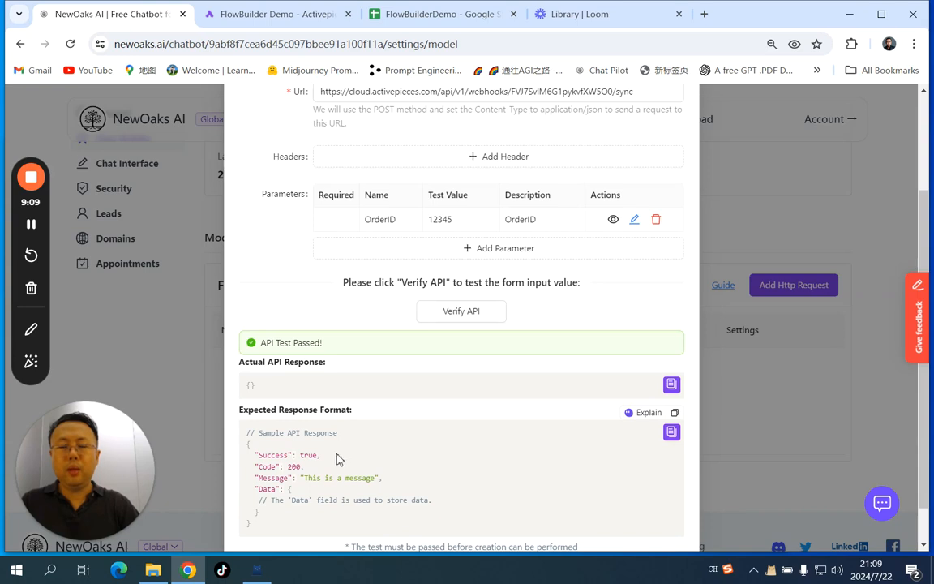
pyautogui.scroll(-1, 353, 451)
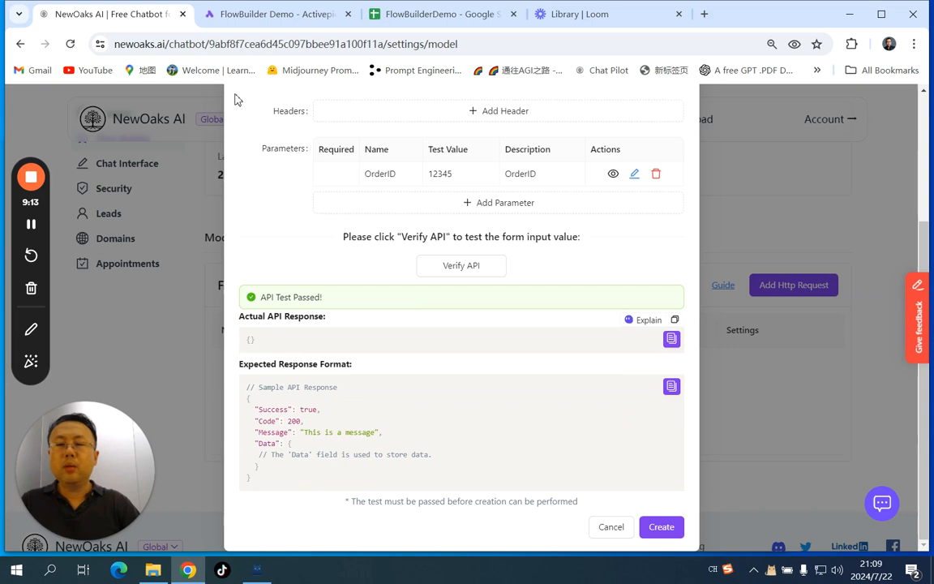
# Step: Switch back to Activepieces and publish the FlowBuilder Demo flow
pyautogui.click(275, 18)
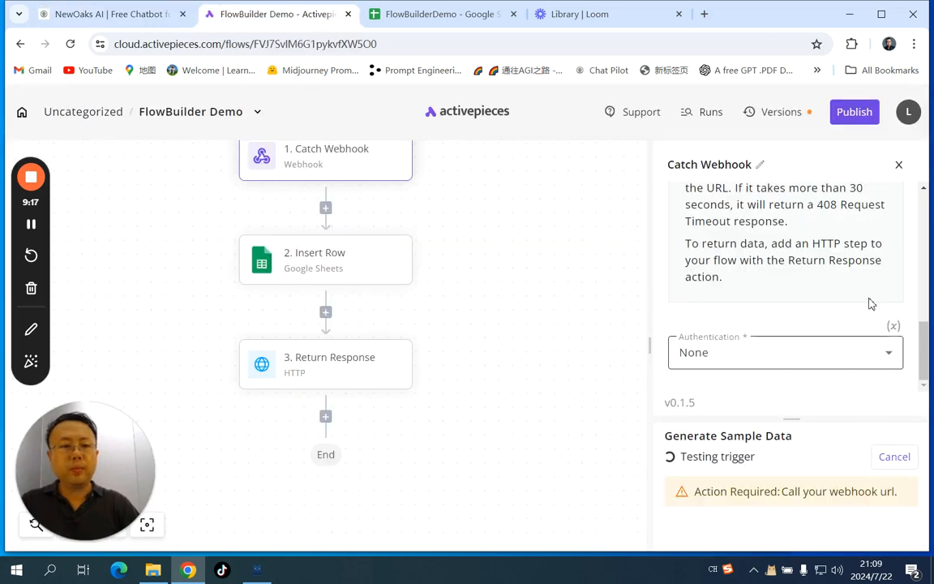
pyautogui.click(858, 114)
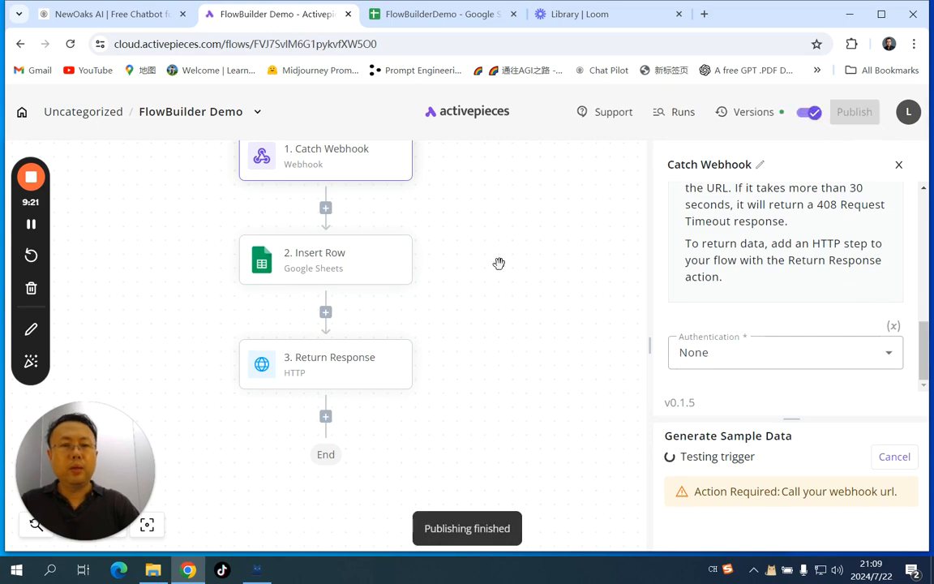
# Step: Check the Catch Webhook data available for the Insert Row step's Item 1 value and go to the trigger's settings
pyautogui.click(340, 277)
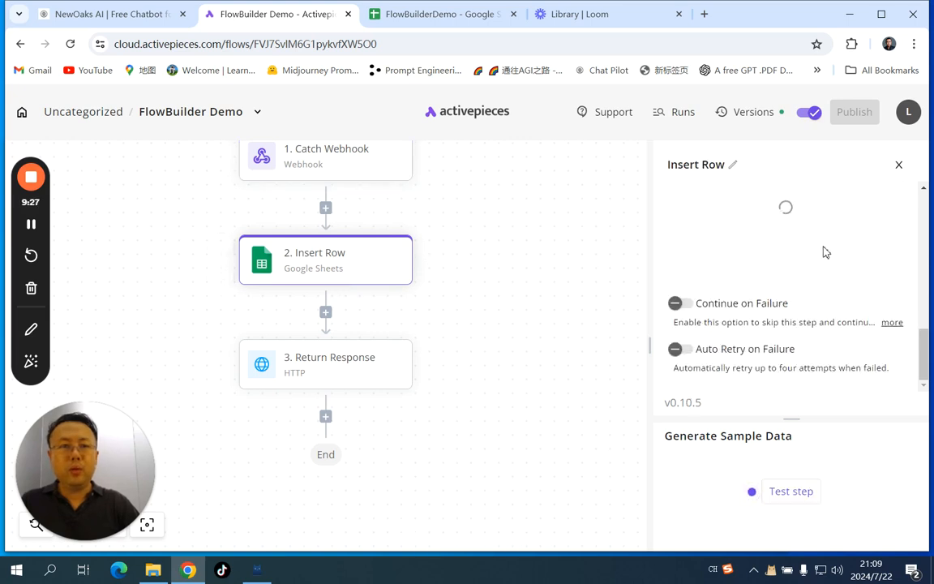
pyautogui.scroll(1, 825, 253)
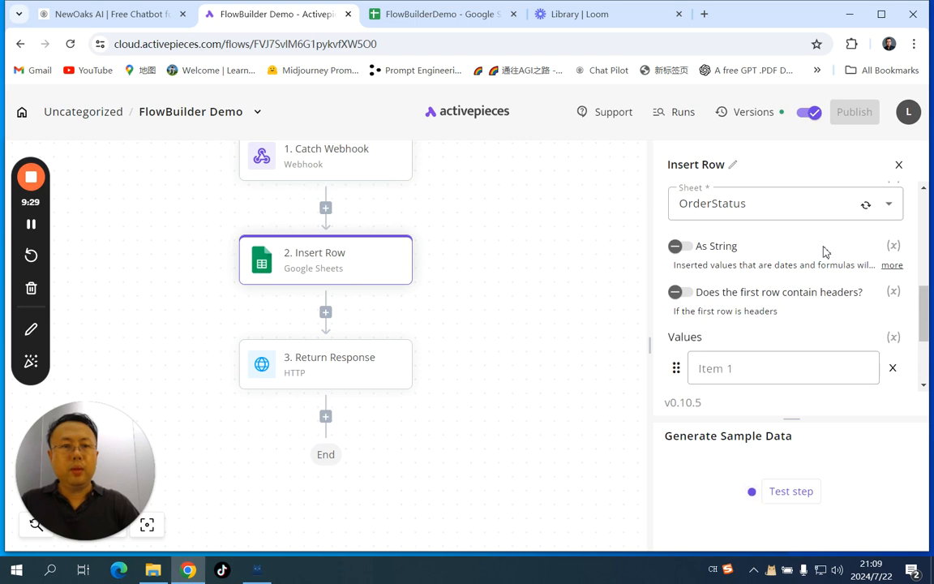
pyautogui.click(696, 375)
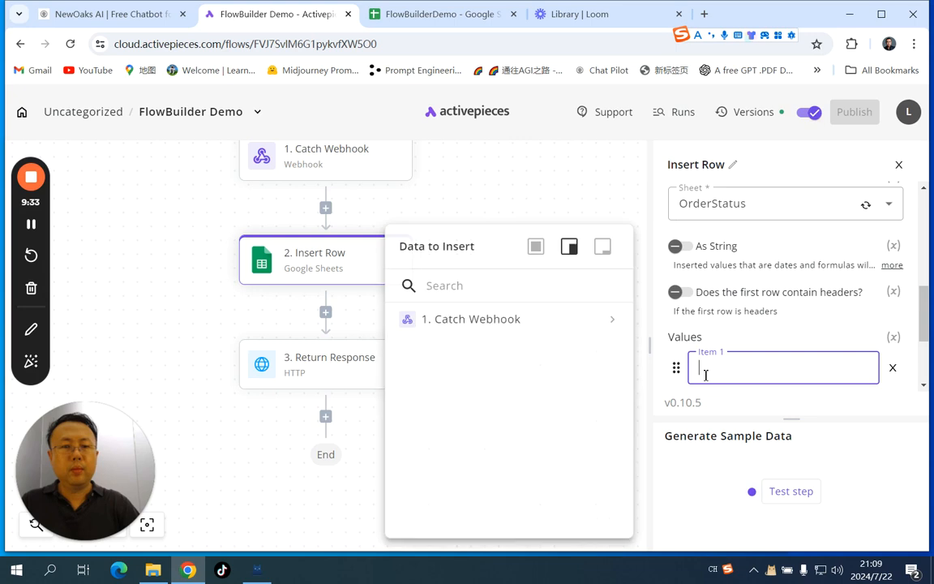
pyautogui.click(613, 323)
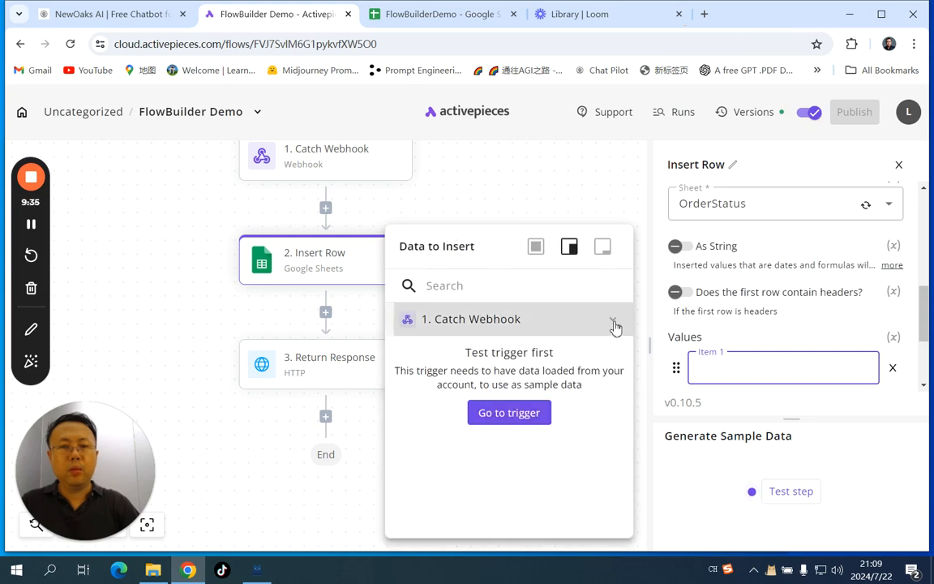
pyautogui.click(513, 413)
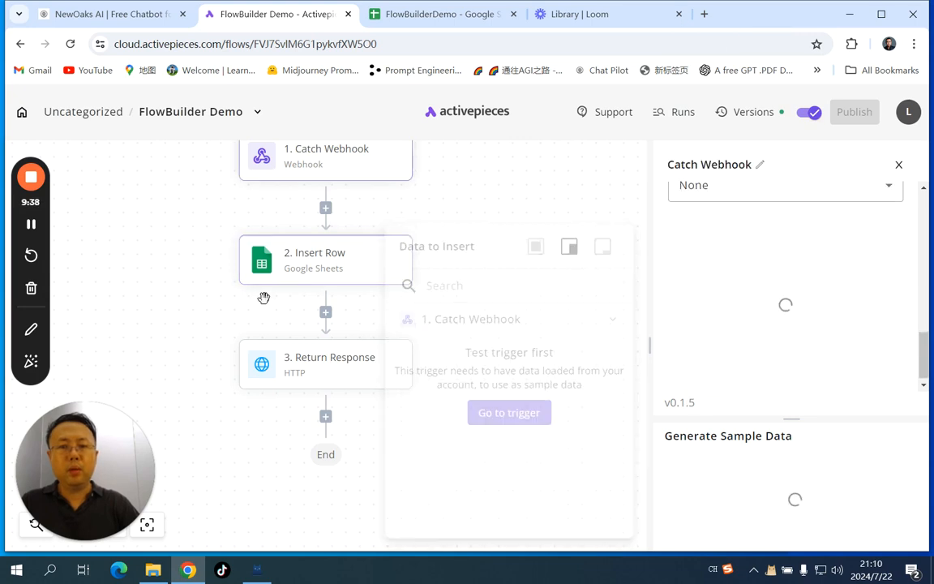
pyautogui.click(30, 183)
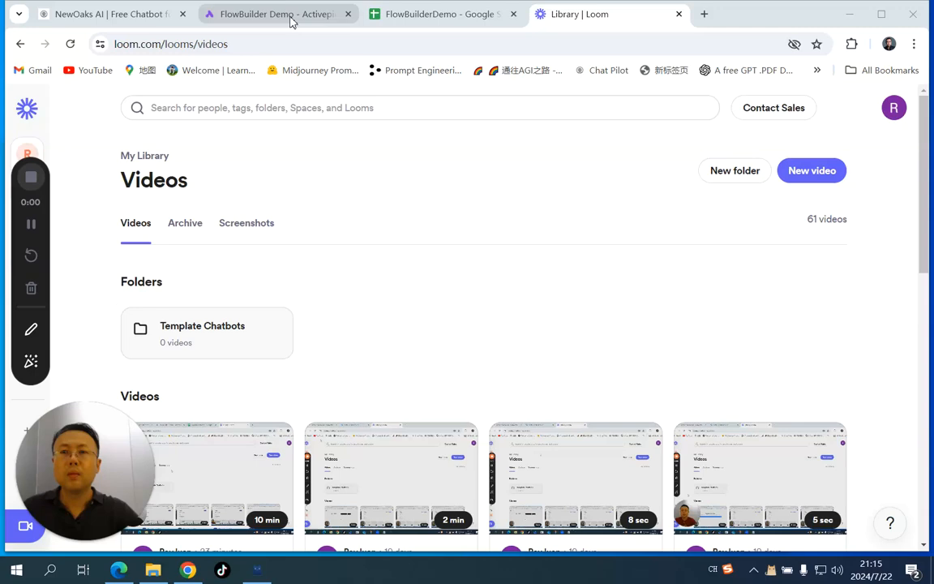
# Step: In Activepieces, set the Insert Row step's Item 1 value to the Catch Webhook body OrderID and retest the step
pyautogui.click(291, 22)
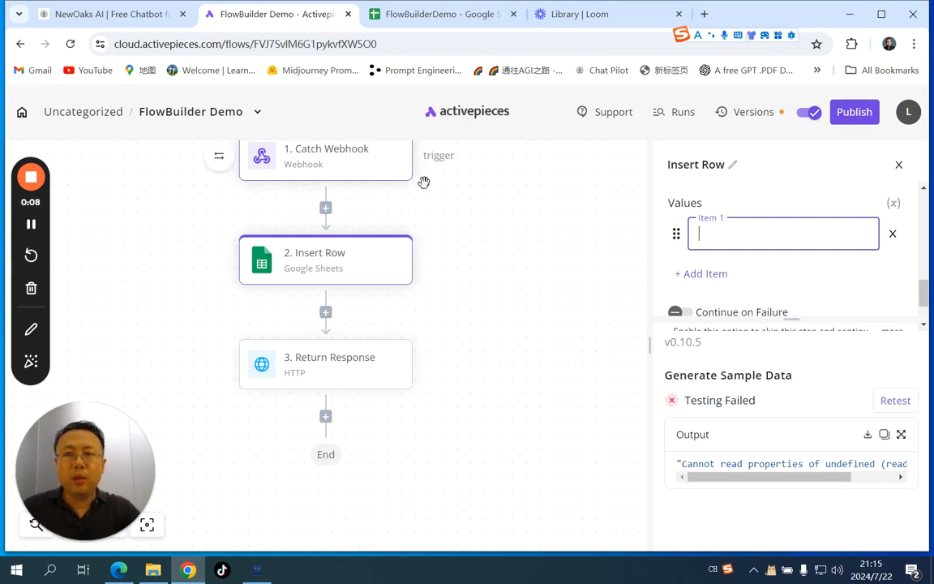
pyautogui.click(703, 238)
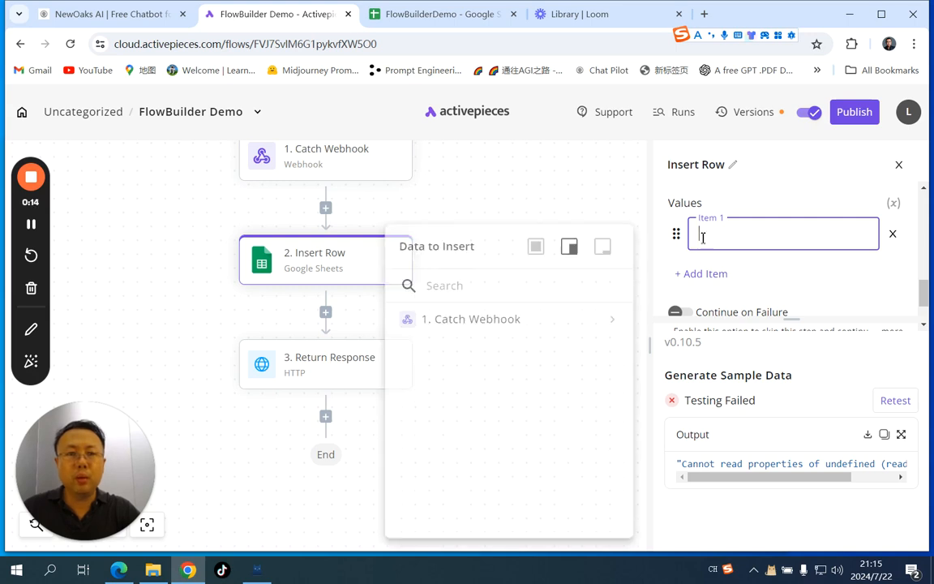
pyautogui.click(613, 322)
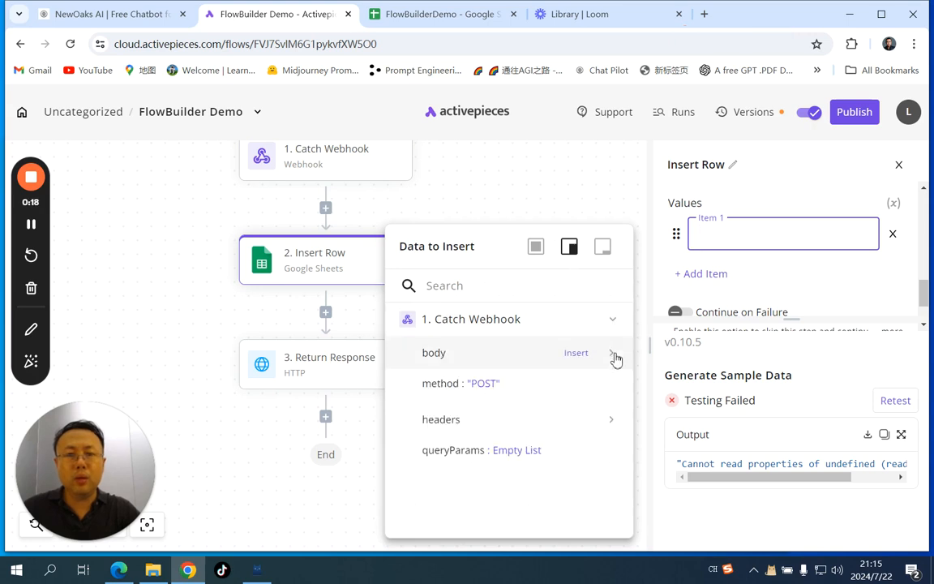
pyautogui.click(613, 354)
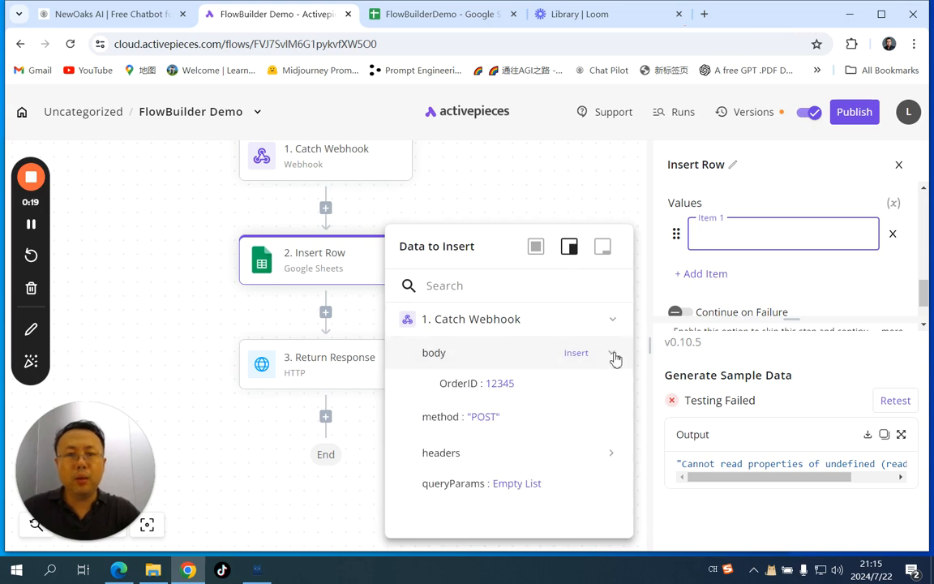
pyautogui.click(562, 393)
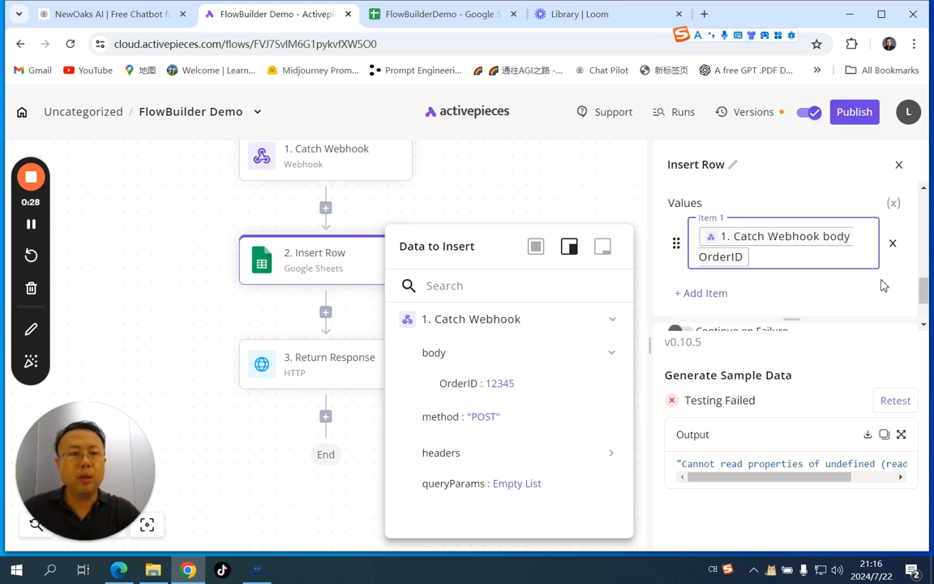
pyautogui.scroll(-2, 883, 286)
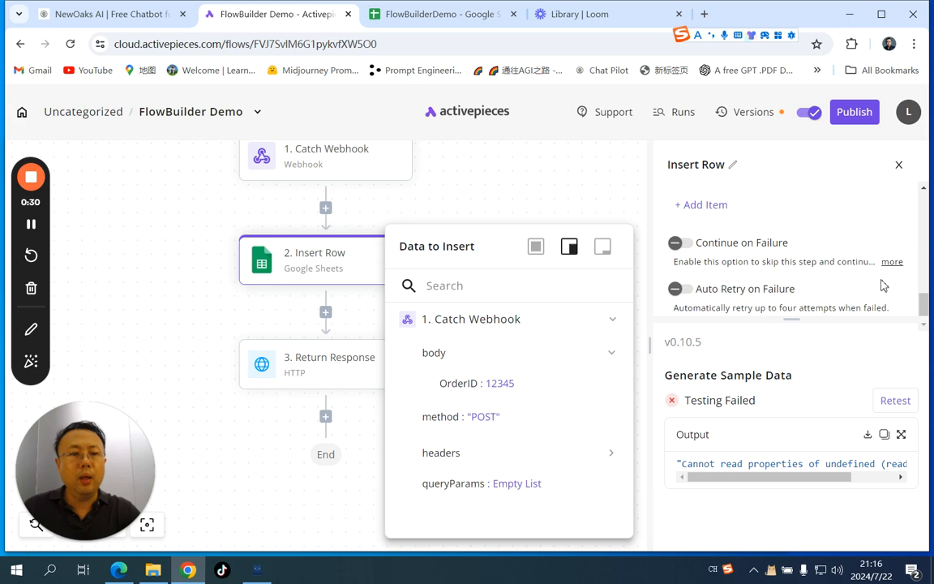
pyautogui.click(892, 400)
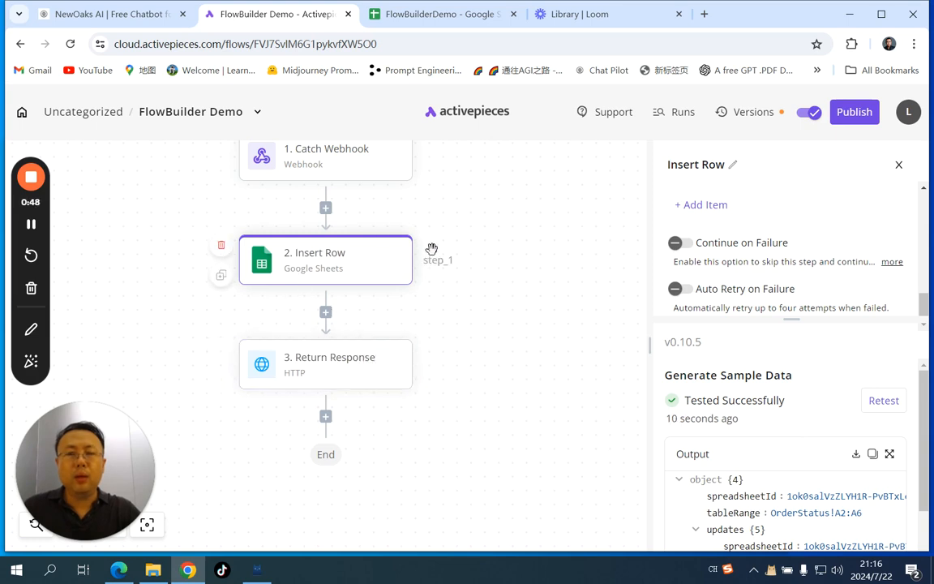
# Step: Go to the flow's Return Response step and retest it to generate fresh sample data
pyautogui.click(327, 366)
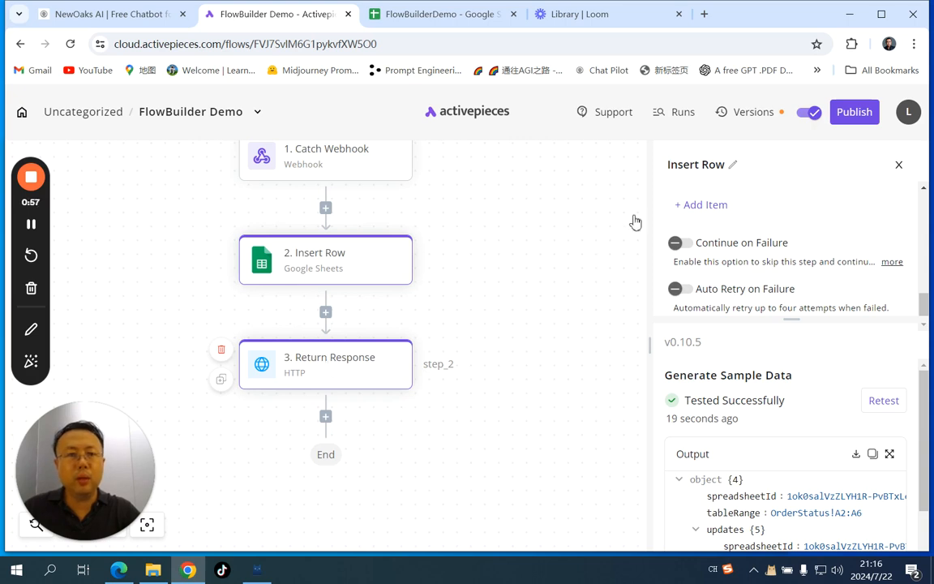
pyautogui.click(864, 116)
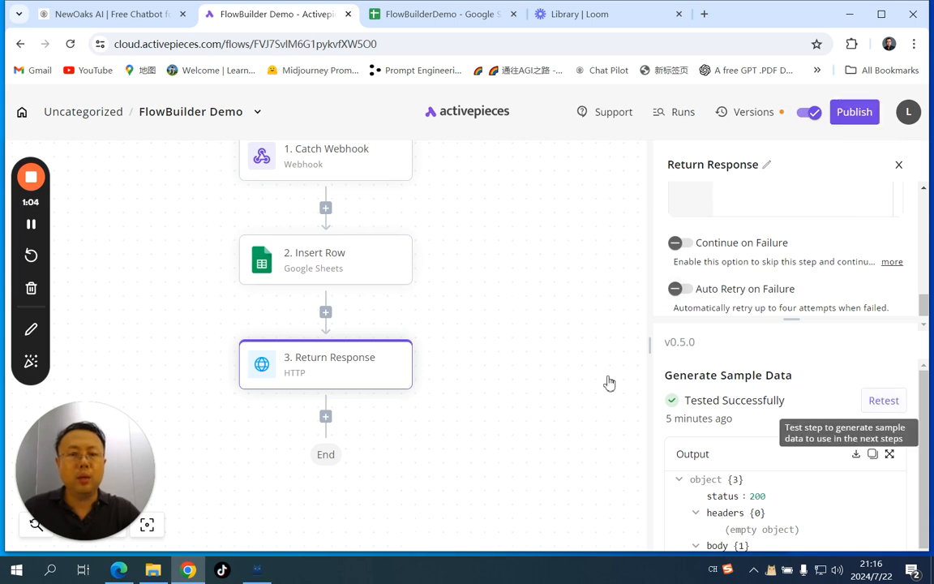
pyautogui.scroll(4, 573, 361)
pyautogui.scroll(-3, 572, 362)
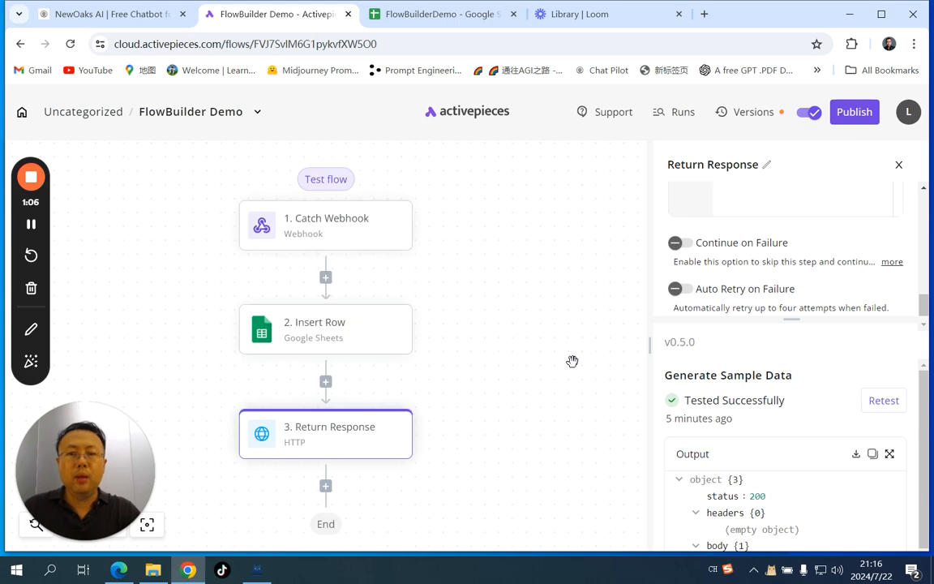
pyautogui.click(883, 401)
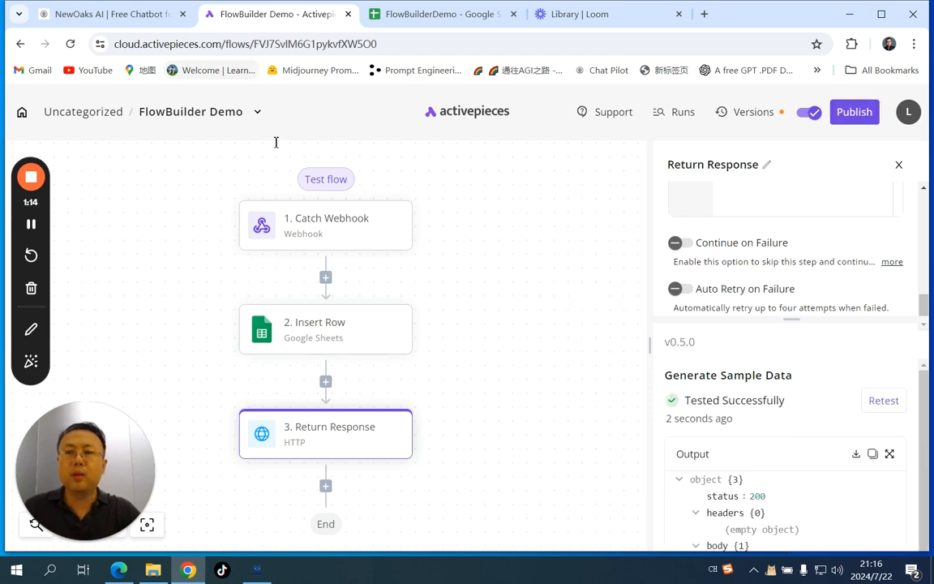
# Step: Start a new test of the Catch Webhook trigger and call it by verifying the get_order_details API in NewOaks AI
pyautogui.click(347, 221)
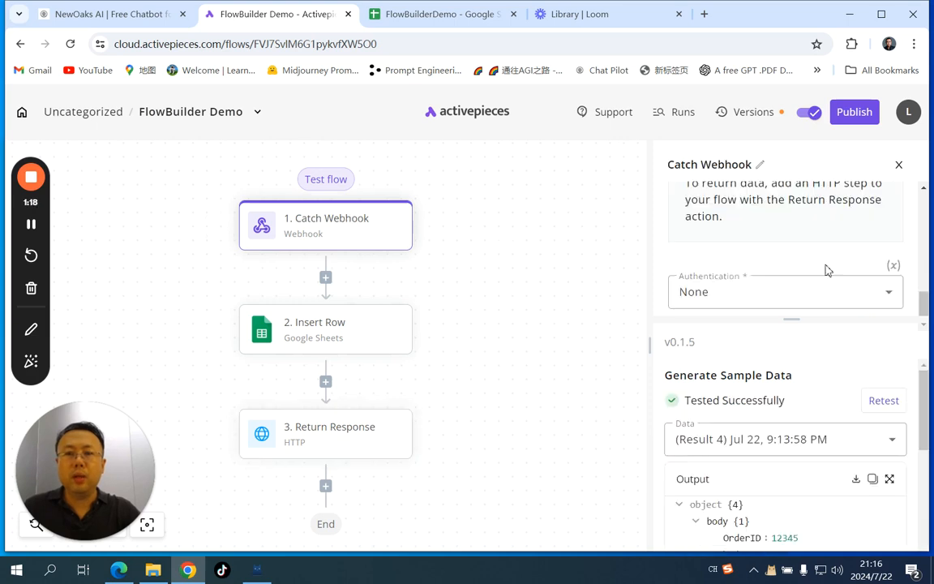
pyautogui.click(887, 401)
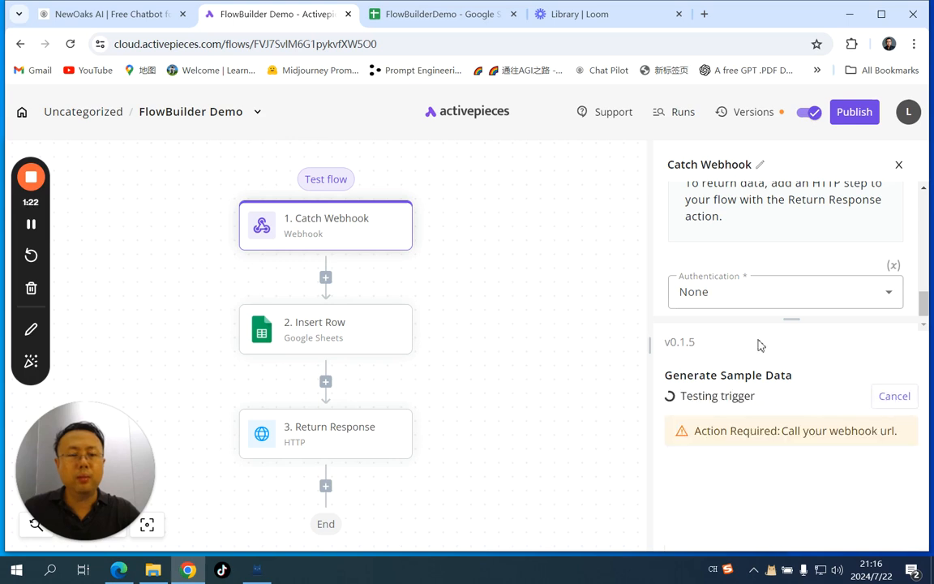
pyautogui.click(132, 16)
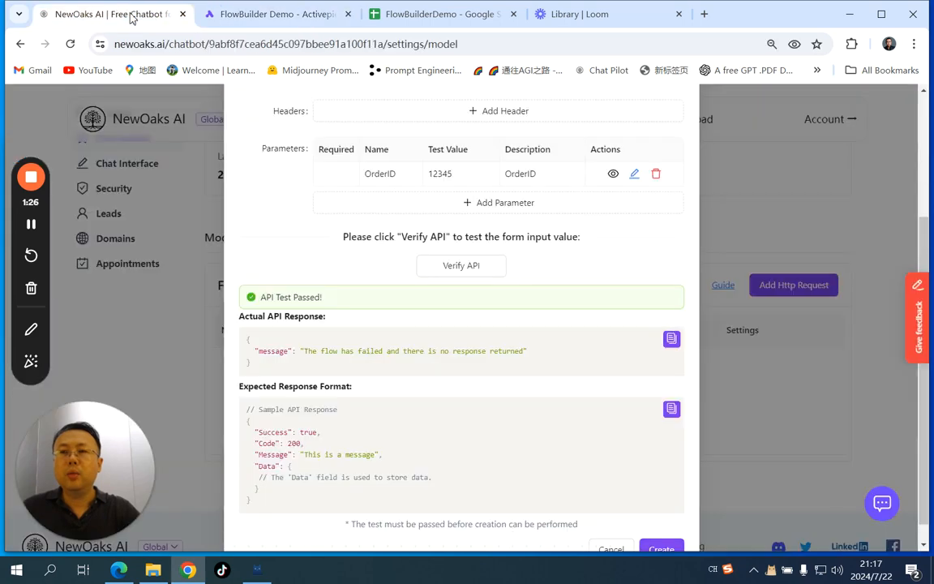
pyautogui.click(462, 269)
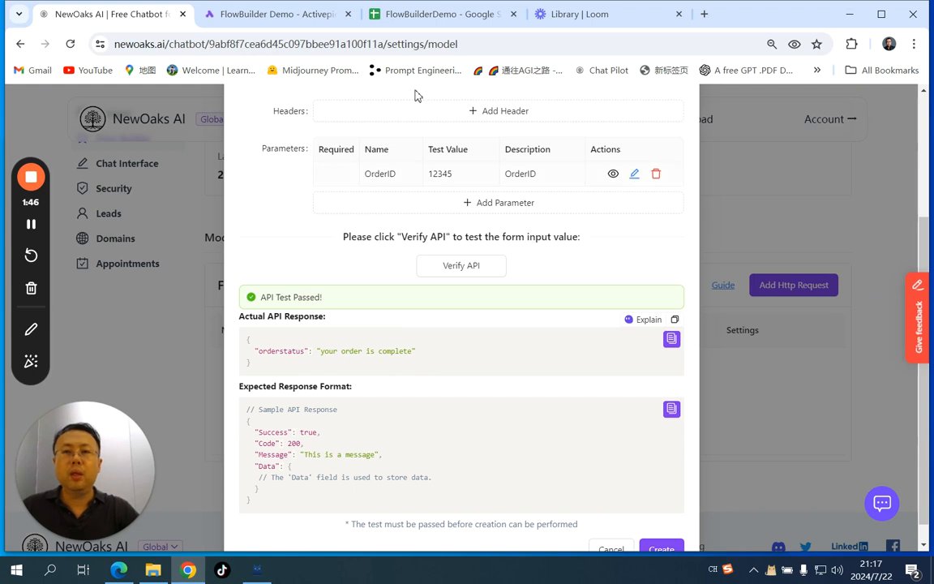
# Step: Switch to the FlowBuilderDemo spreadsheet and check column A of the OrderStatus sheet for the inserted order IDs
pyautogui.click(414, 16)
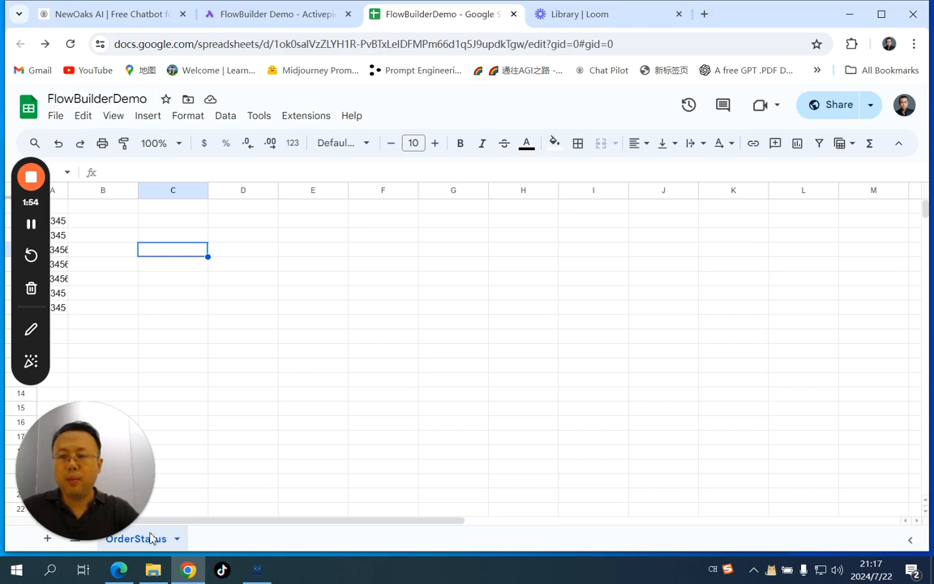
pyautogui.moveTo(116, 549)
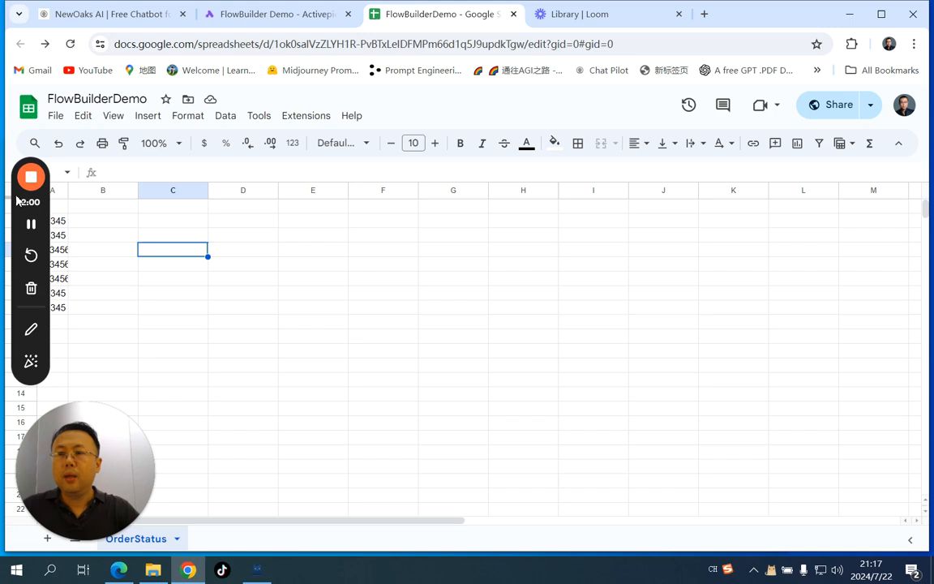
pyautogui.moveTo(48, 200); pyautogui.dragTo(210, 195)
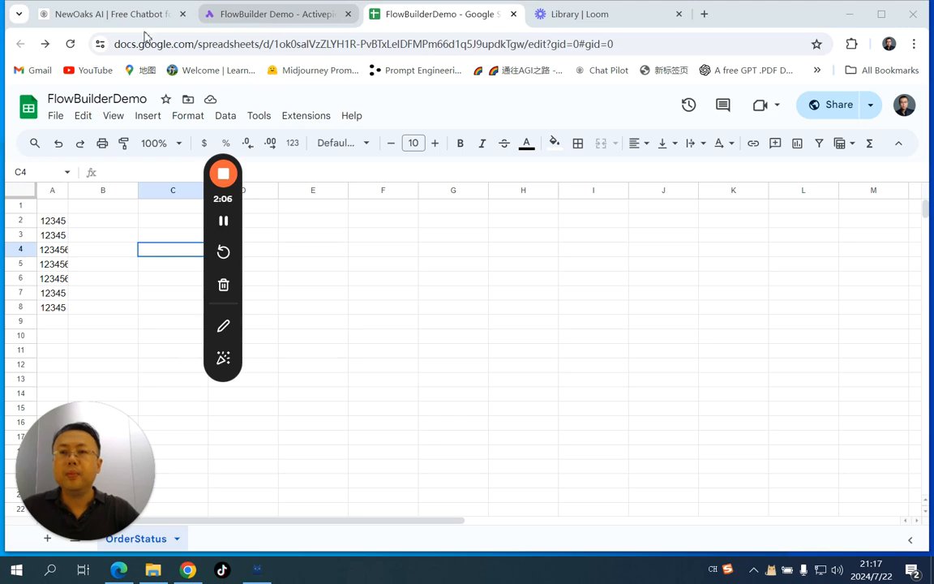
# Step: Return to NewOaks AI, review the get_order_details HTTP request and create it
pyautogui.click(110, 16)
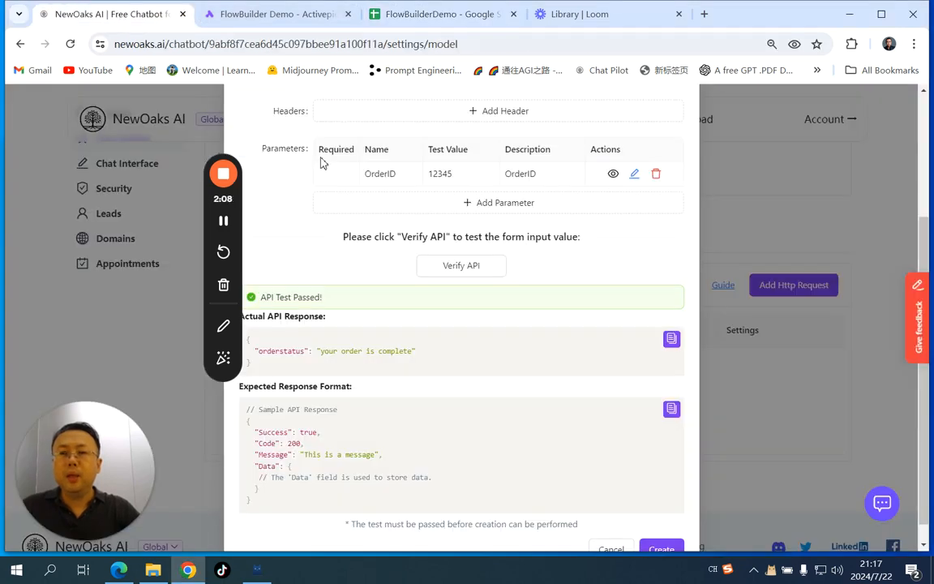
pyautogui.scroll(3, 624, 377)
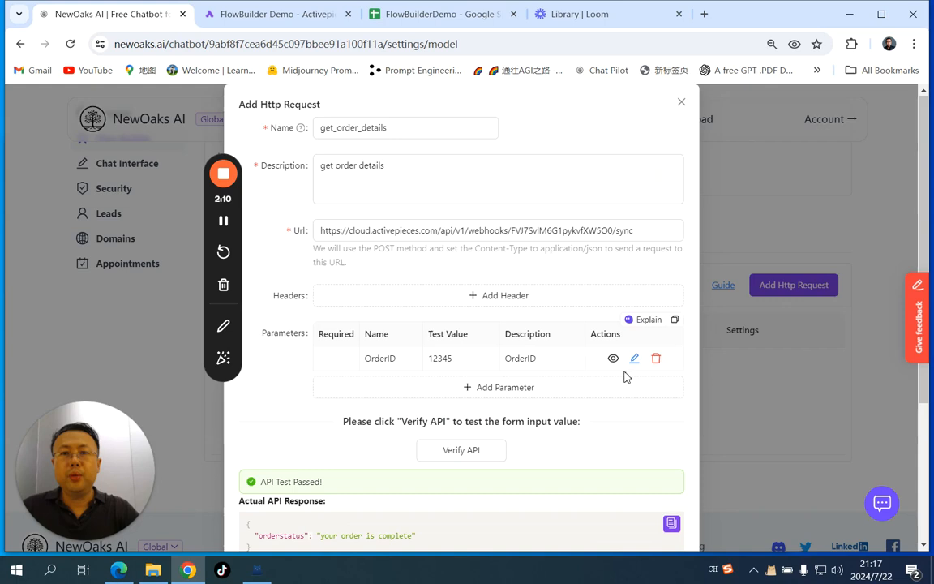
pyautogui.moveTo(238, 195); pyautogui.dragTo(73, 178)
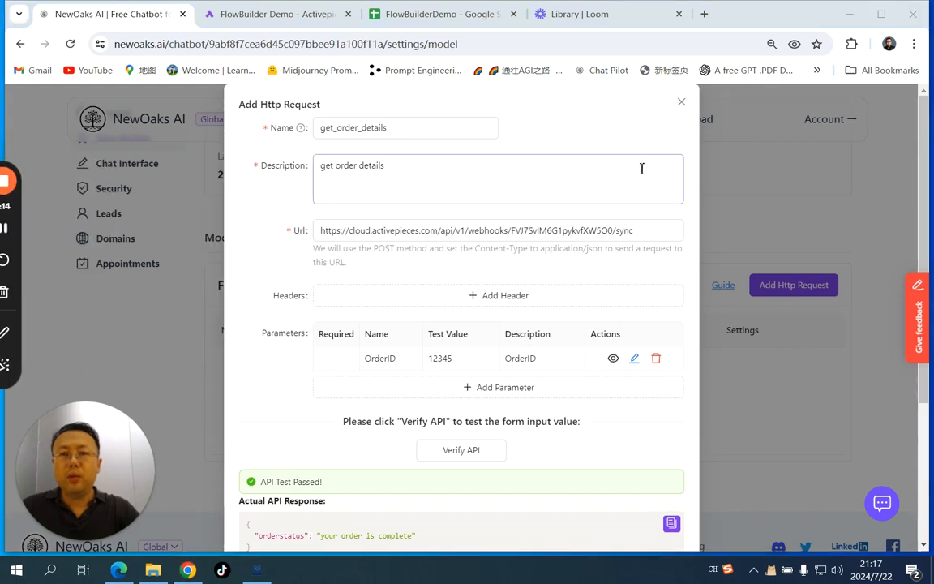
pyautogui.scroll(-3, 667, 309)
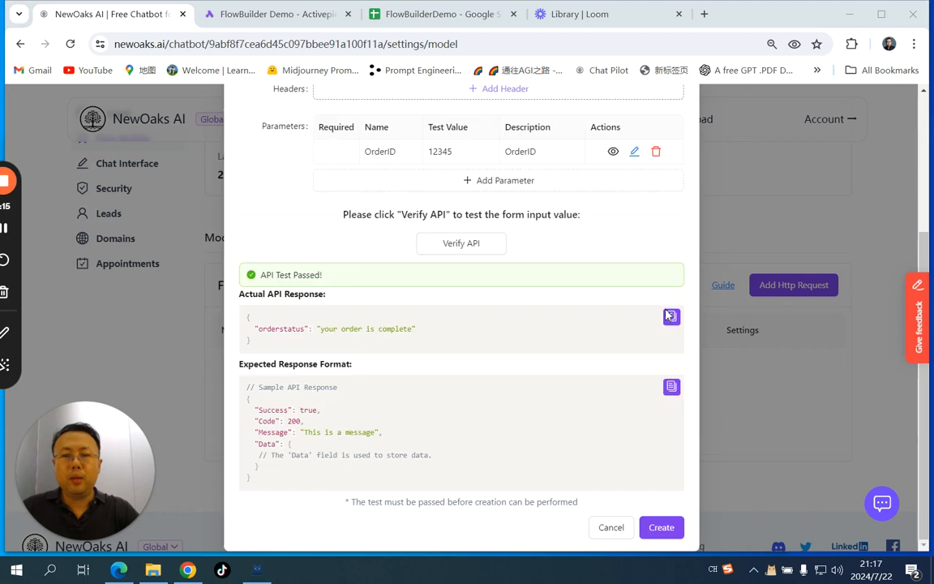
pyautogui.click(664, 528)
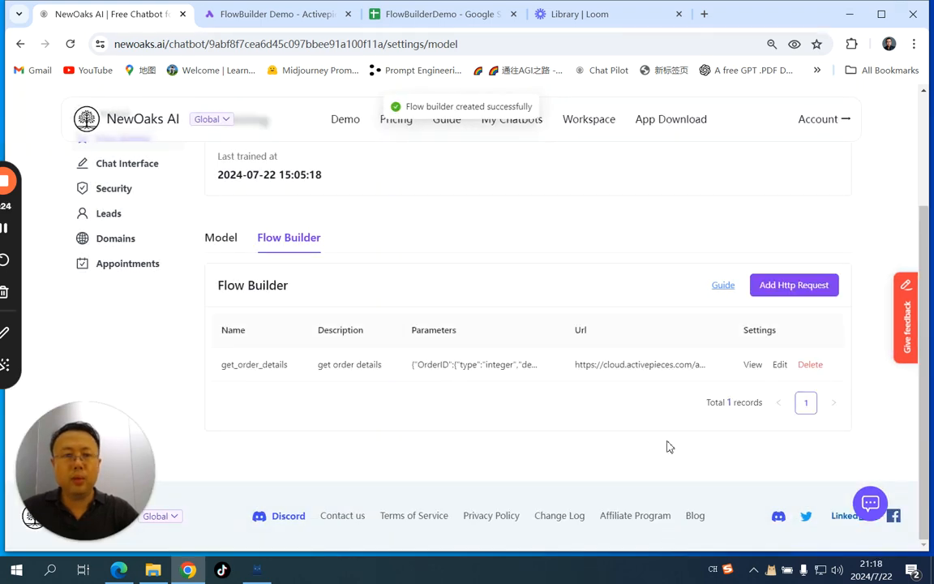
# Step: Go to the FlowBuilder Demo Chatbot's chat and send a message giving the test order ID and asking "what is my order status"
pyautogui.scroll(1, 386, 278)
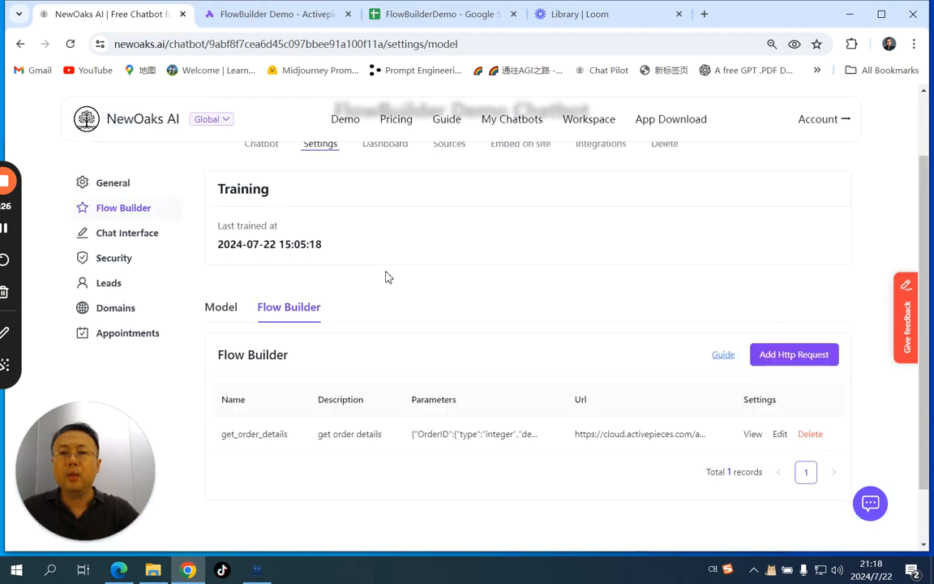
pyautogui.scroll(1, 386, 276)
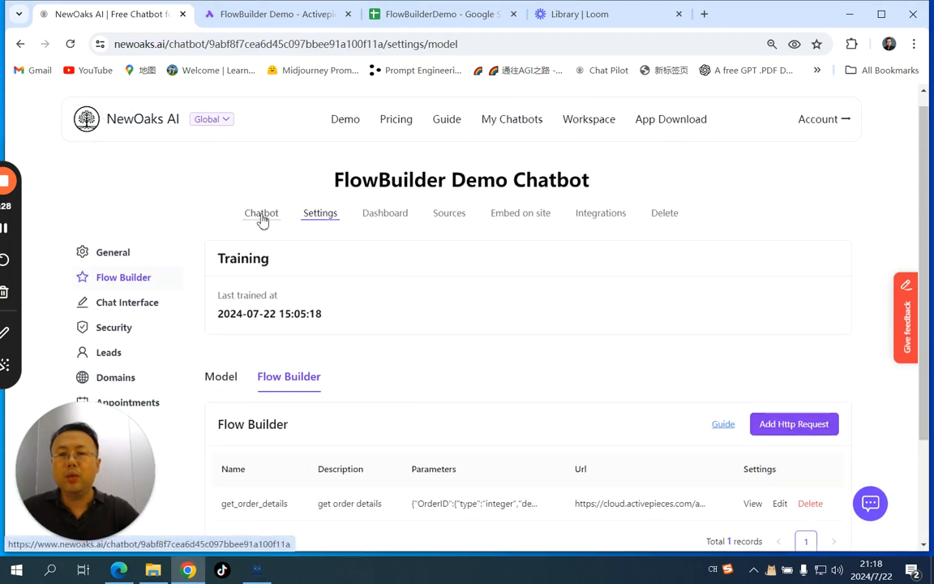
pyautogui.click(261, 219)
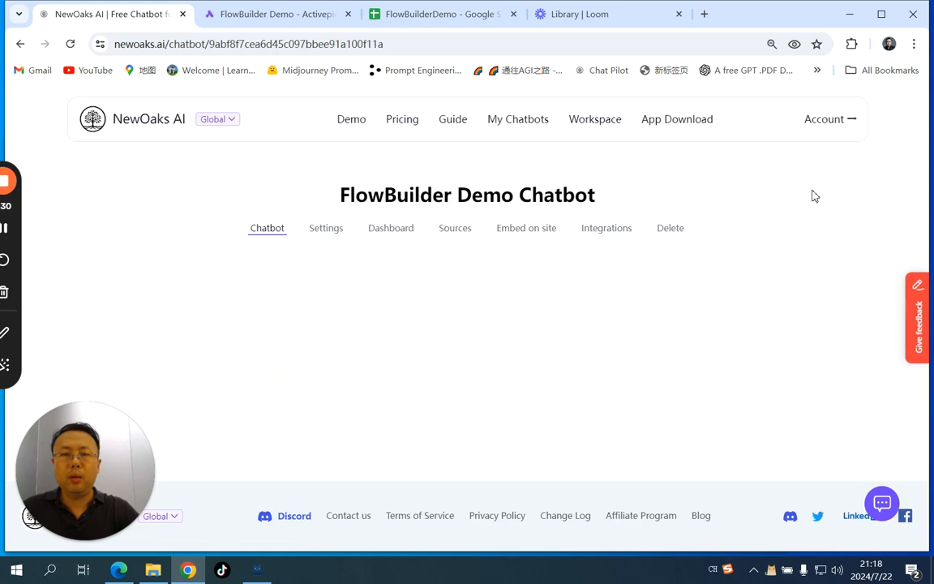
pyautogui.scroll(-2, 813, 196)
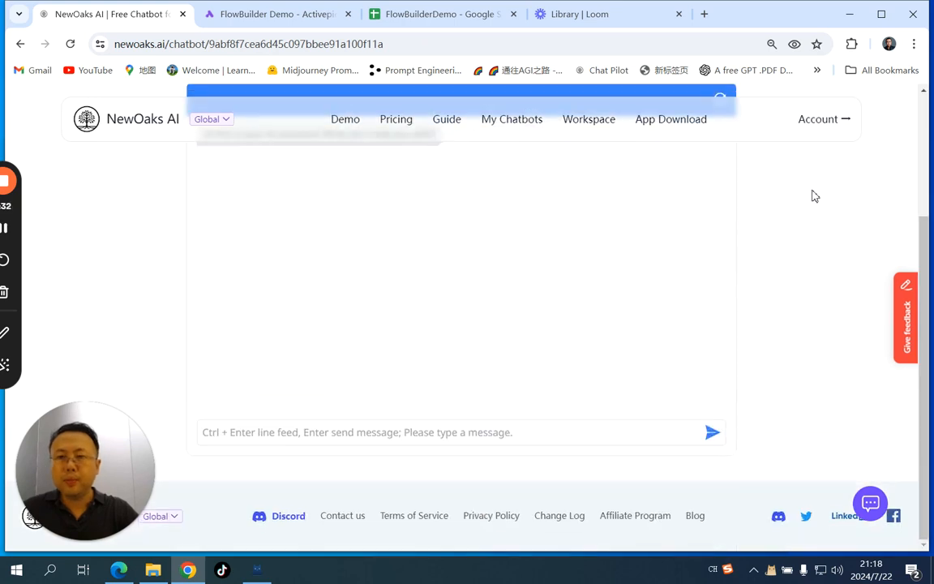
pyautogui.click(438, 429)
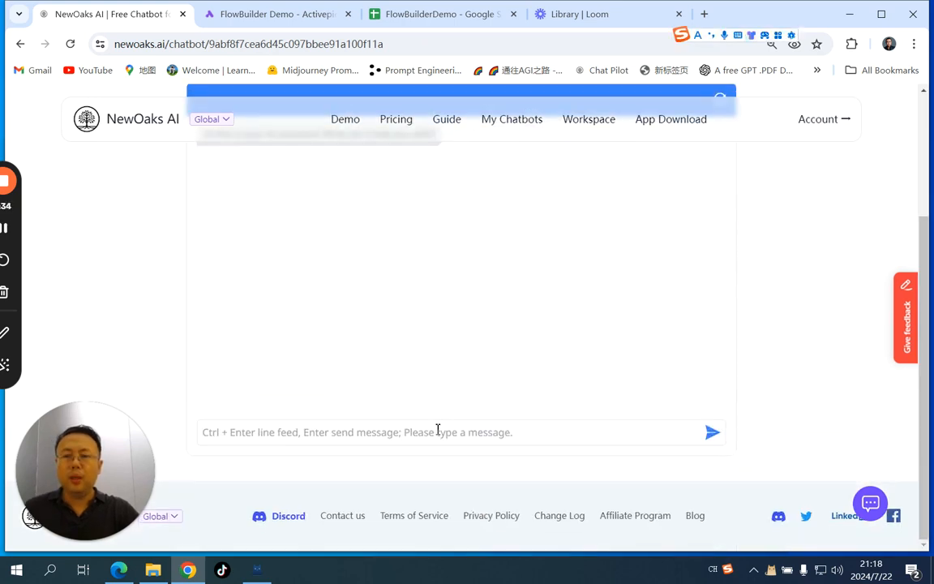
pyautogui.write('MY')
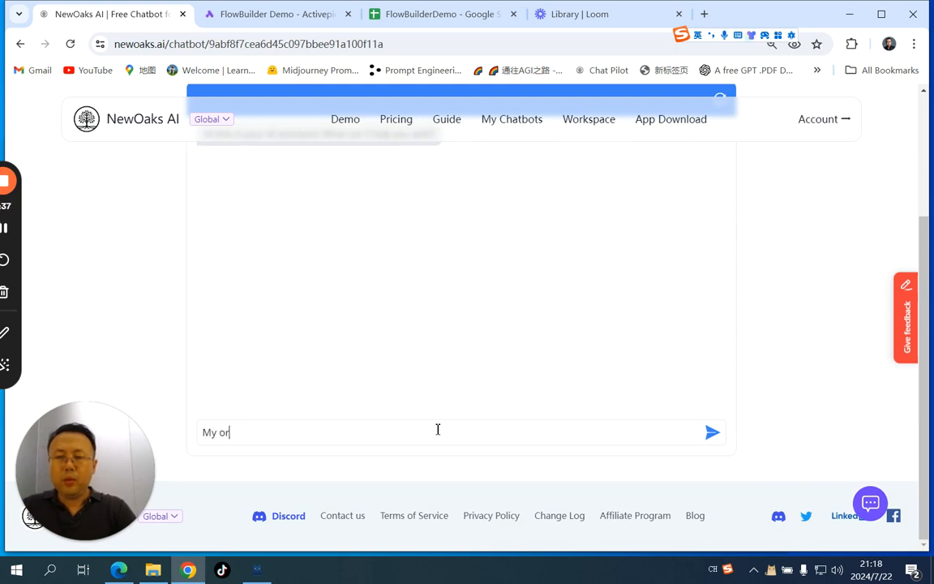
pyautogui.write(' order id is 12345')
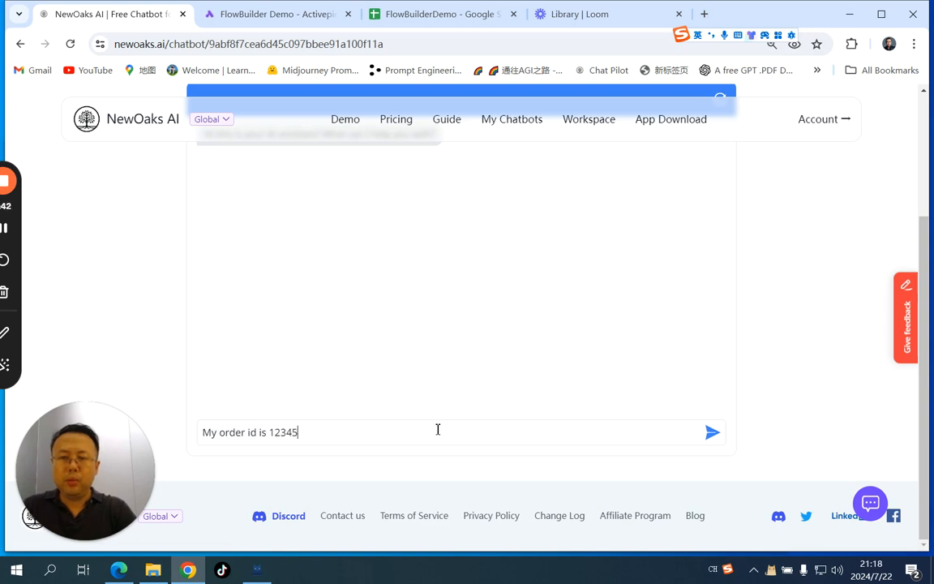
pyautogui.write(', what is m')
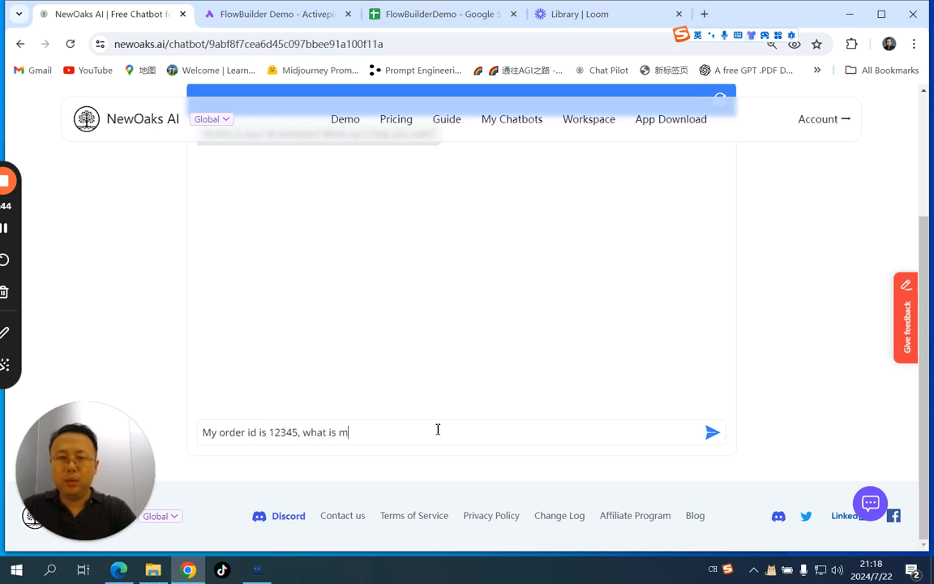
pyautogui.write('y order sta')
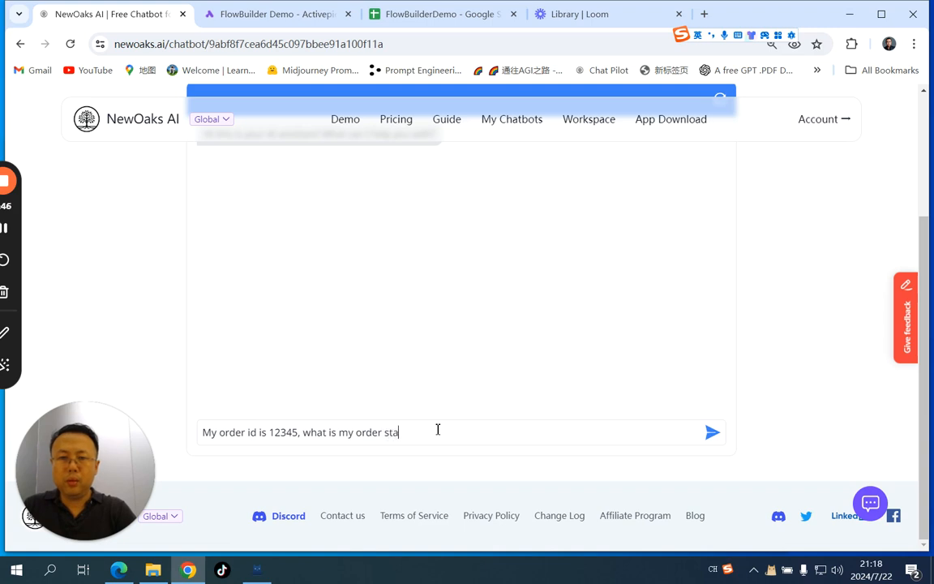
pyautogui.write('tus')
pyautogui.press('Return')
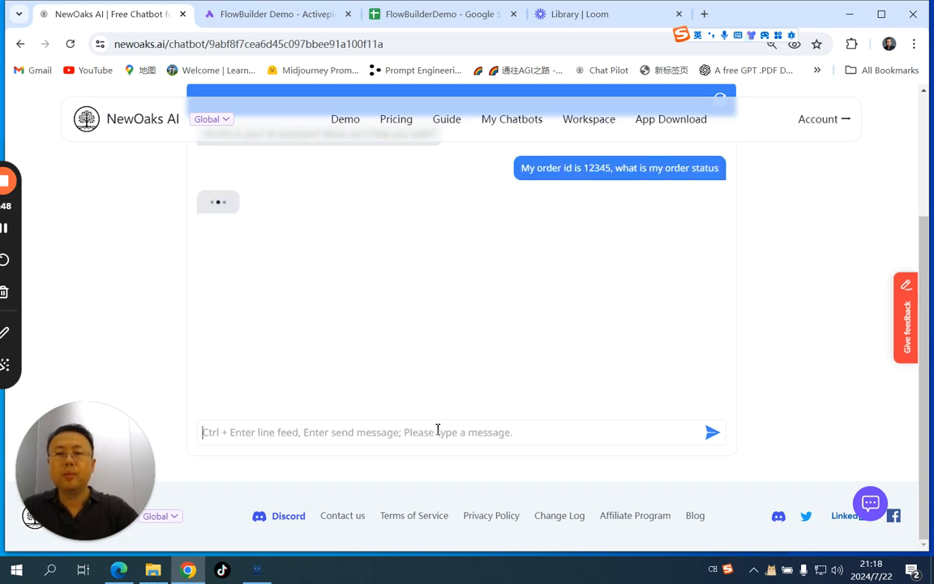